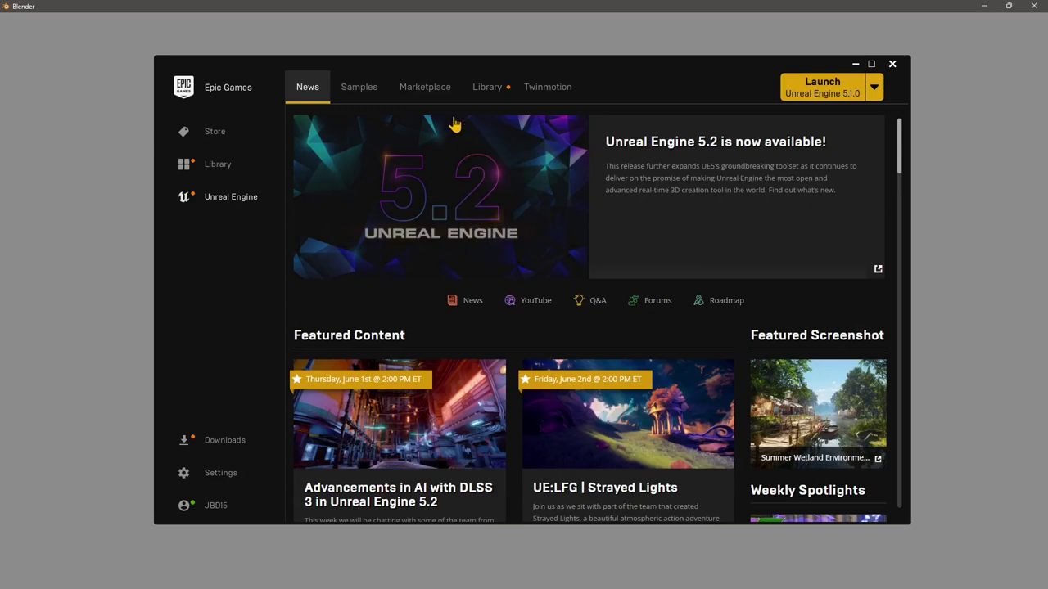
Browse the free Epic Games content in the Marketplace and search the products for "archiviz".
left_click(430, 99)
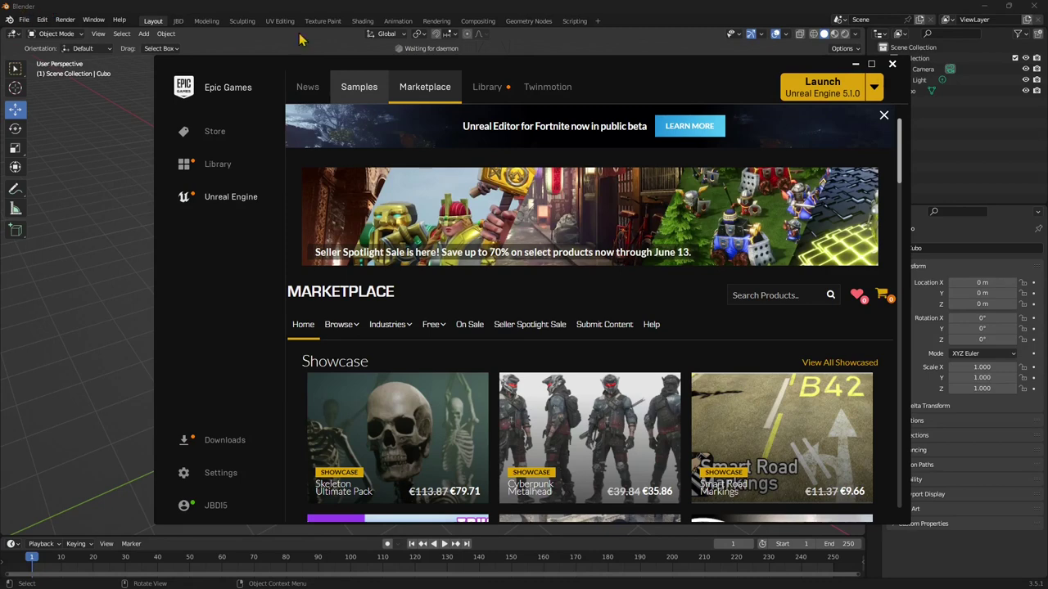
mouse_move(435, 325)
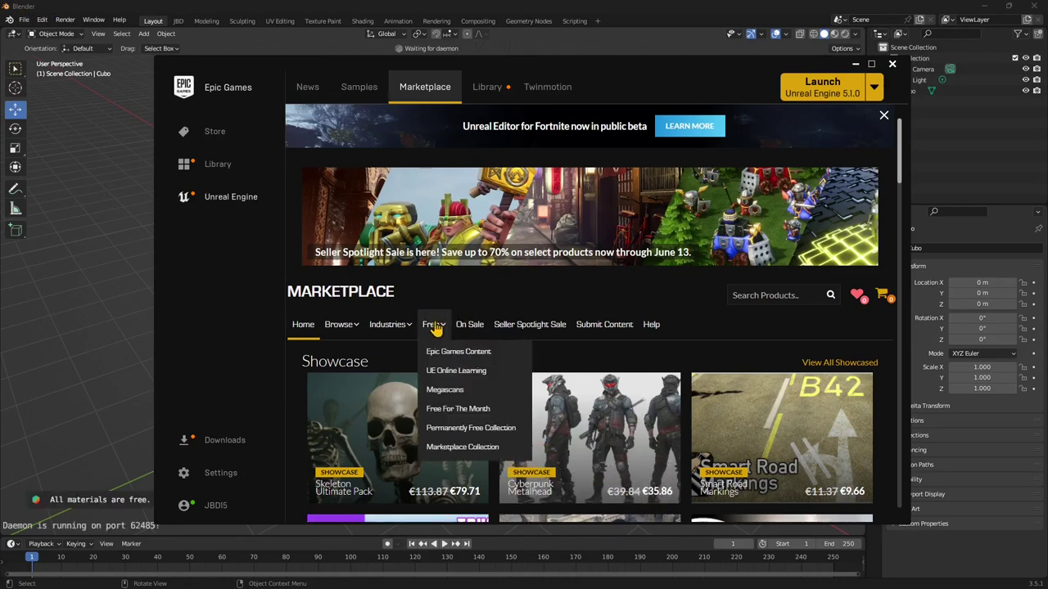
left_click(463, 360)
scroll(557, 425, "down", 1)
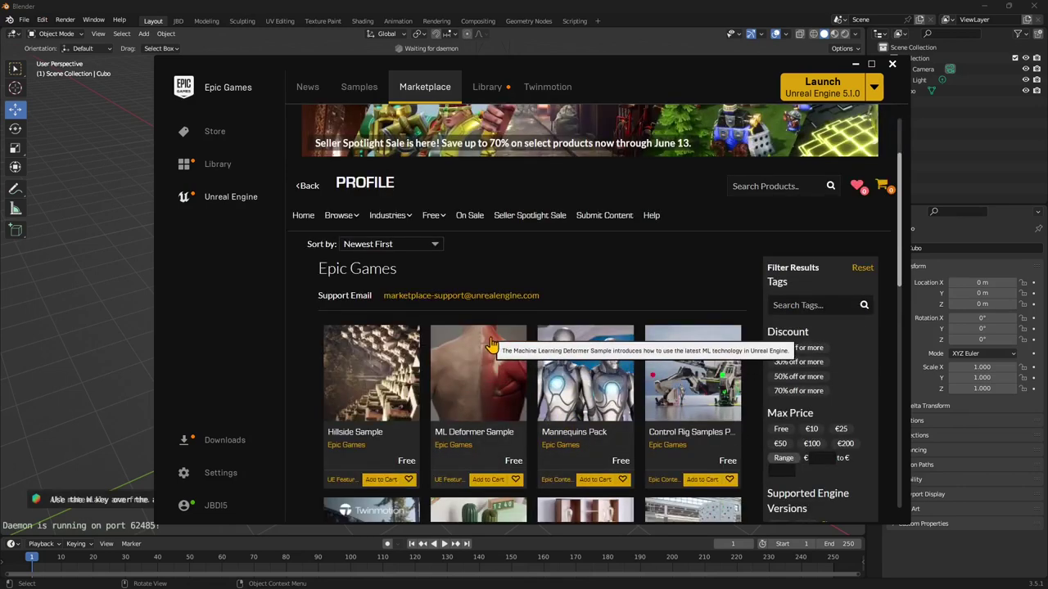
mouse_move(432, 223)
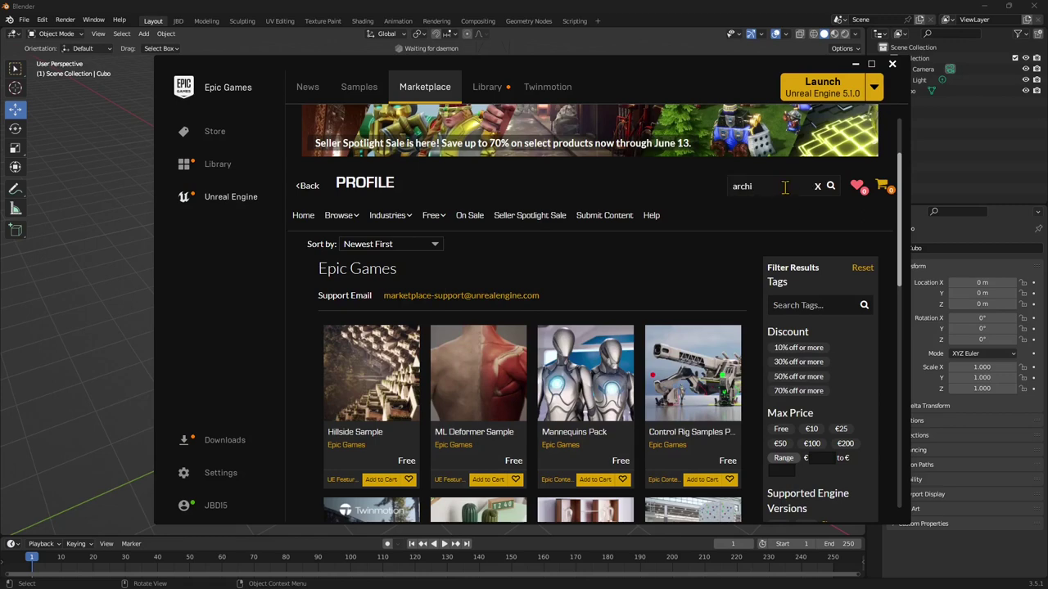
type("viz")
Look through the Unreal Engine library, examining the installed engine versions, existing projects and Vault assets.
left_click(486, 91)
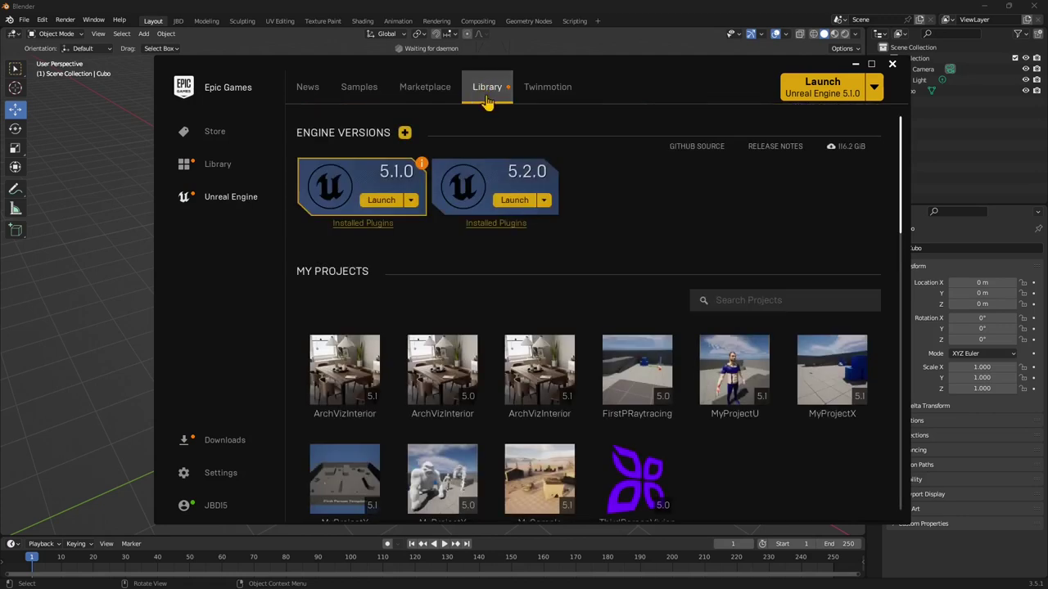
scroll(461, 257, "down", 2)
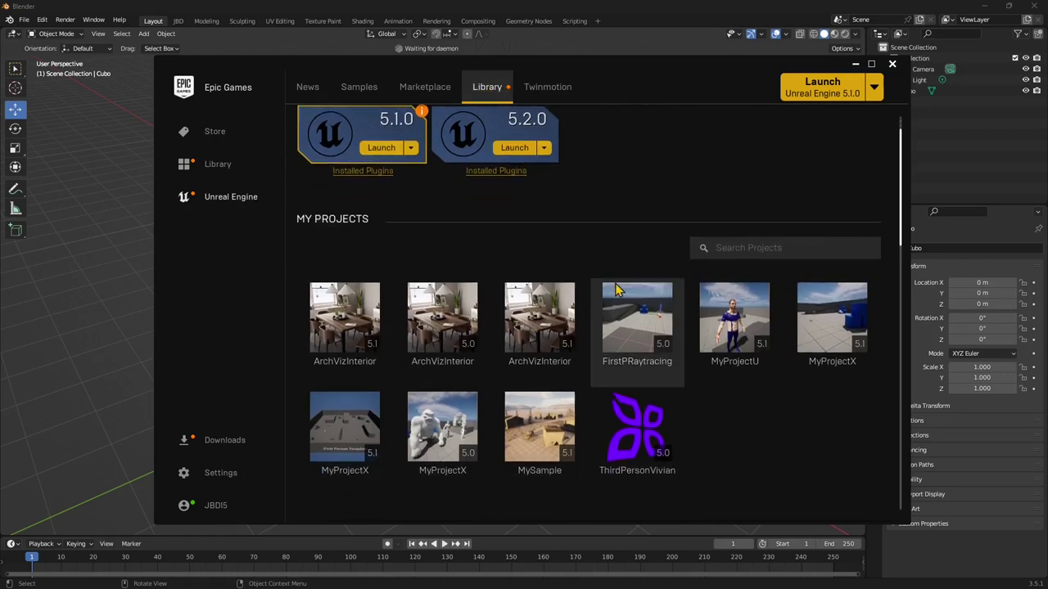
scroll(397, 311, "down", 2)
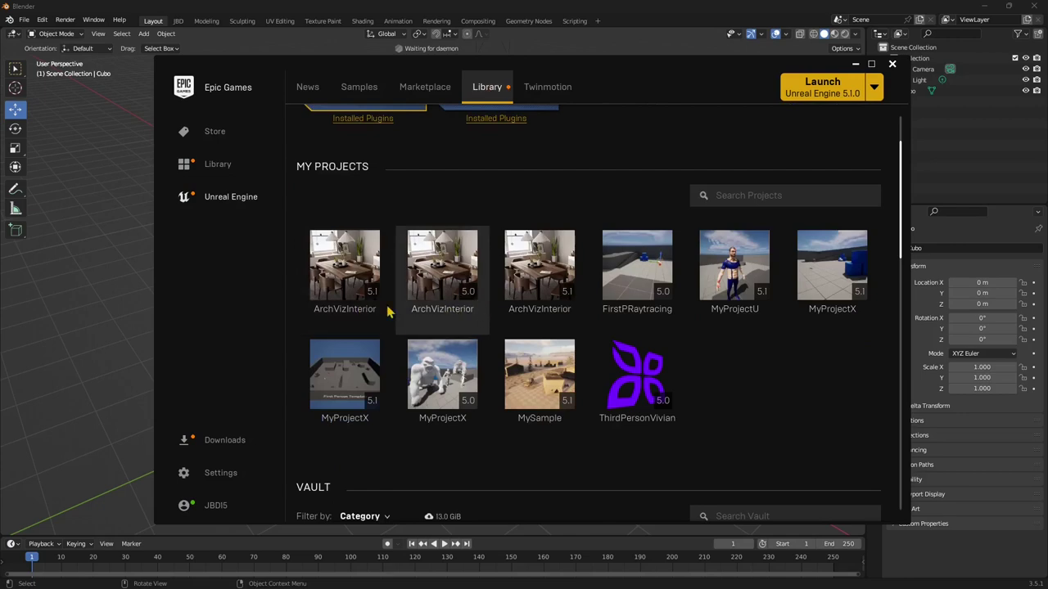
scroll(592, 454, "down", 5)
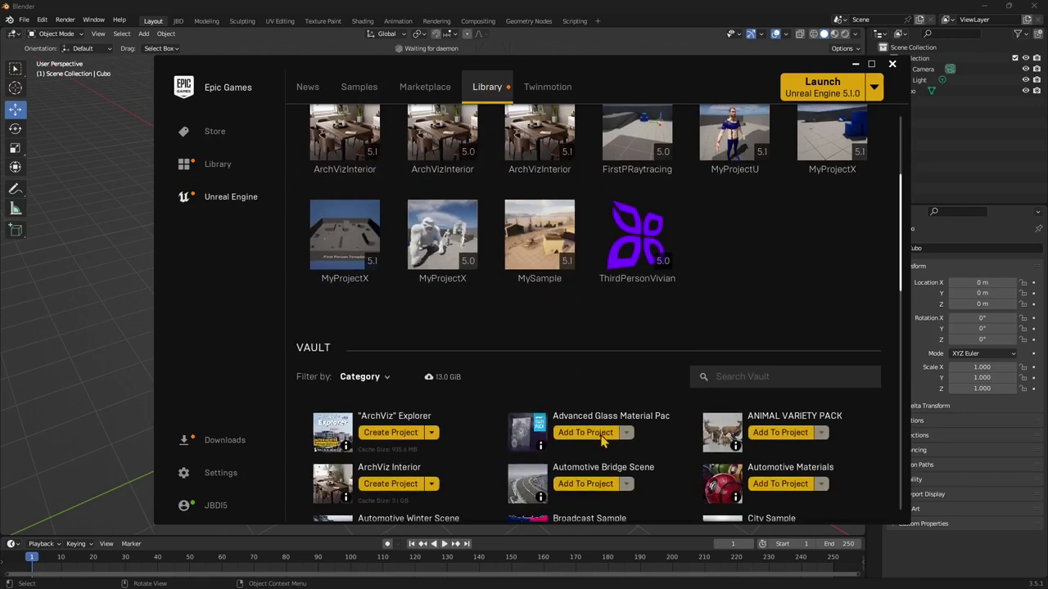
scroll(694, 317, "down", 1)
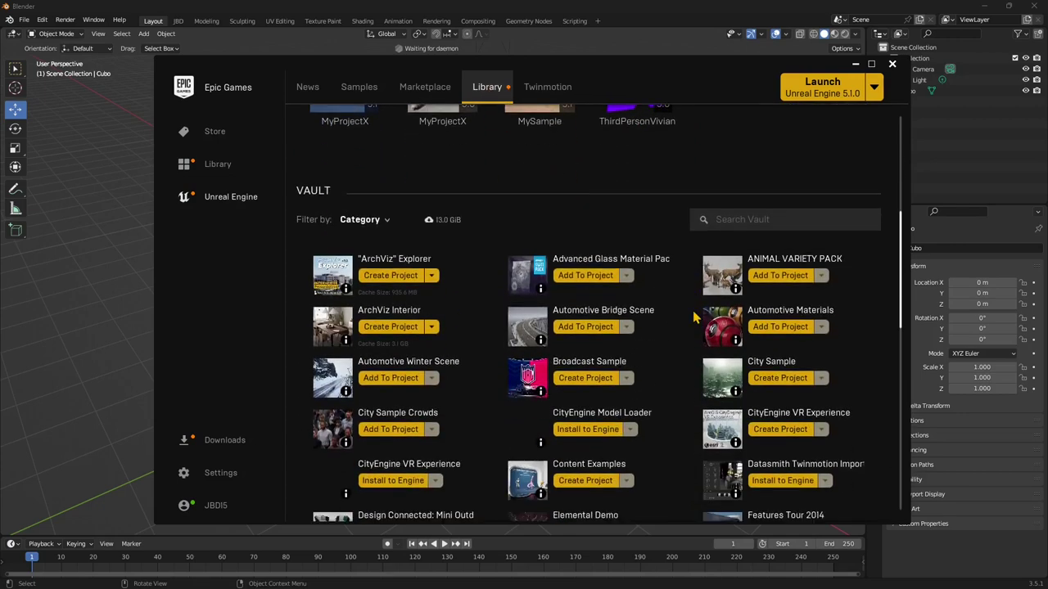
scroll(694, 317, "down", 1)
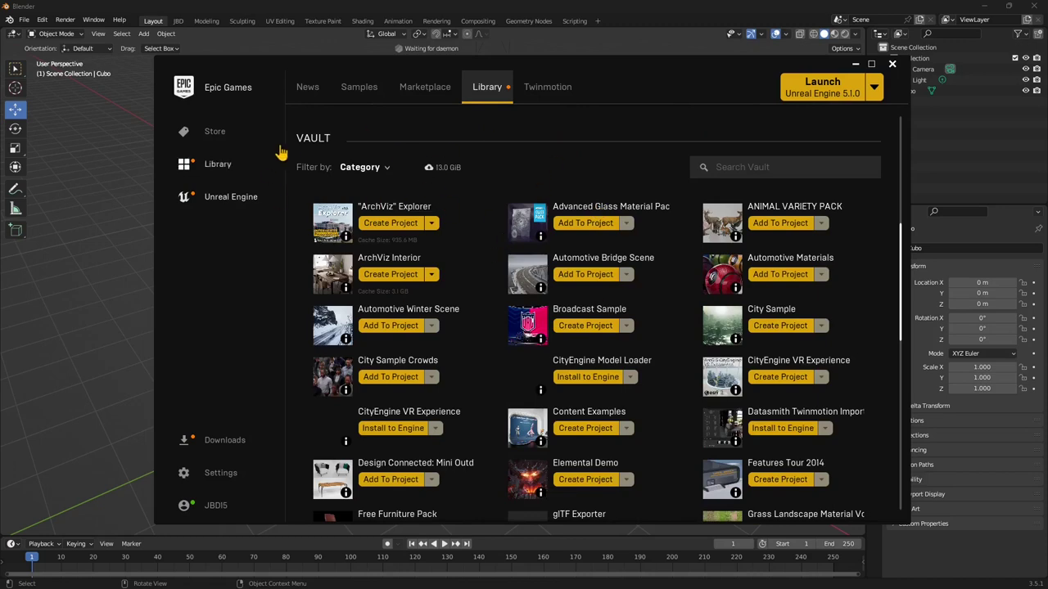
scroll(489, 337, "down", 1)
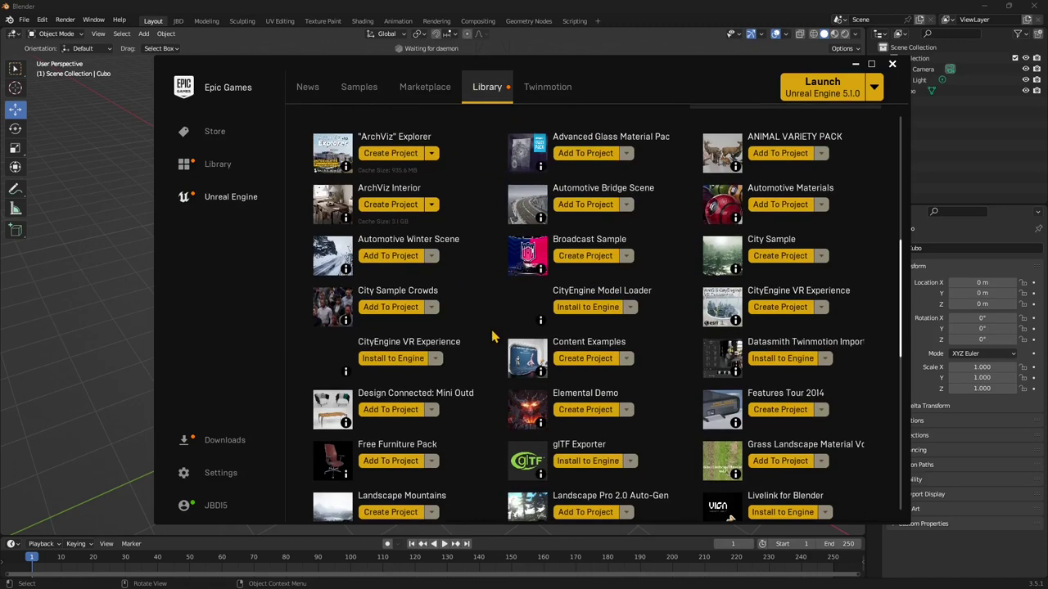
scroll(495, 335, "down", 5)
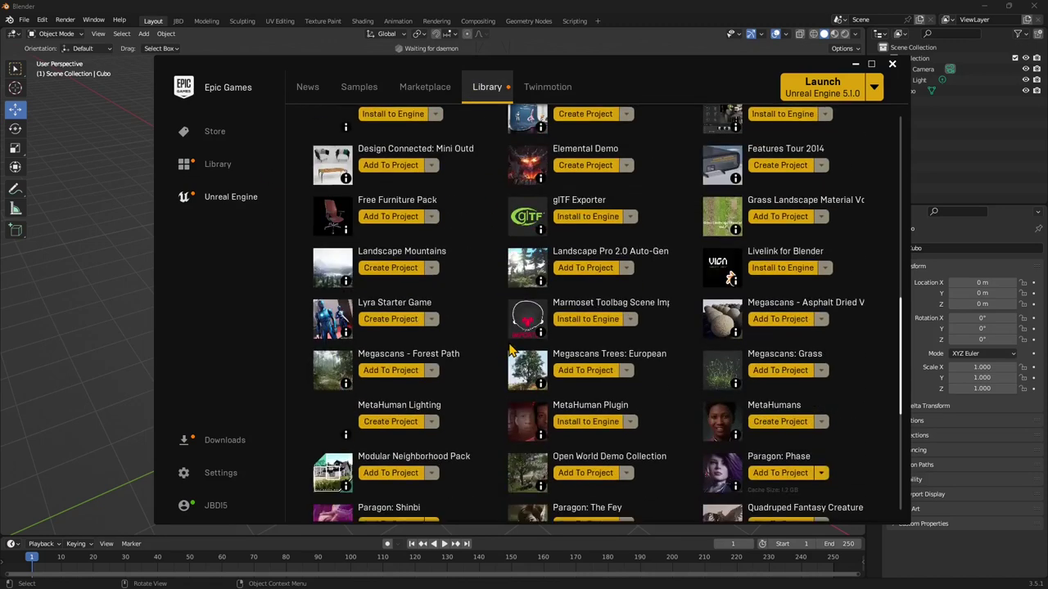
scroll(523, 360, "down", 2)
scroll(480, 381, "down", 5)
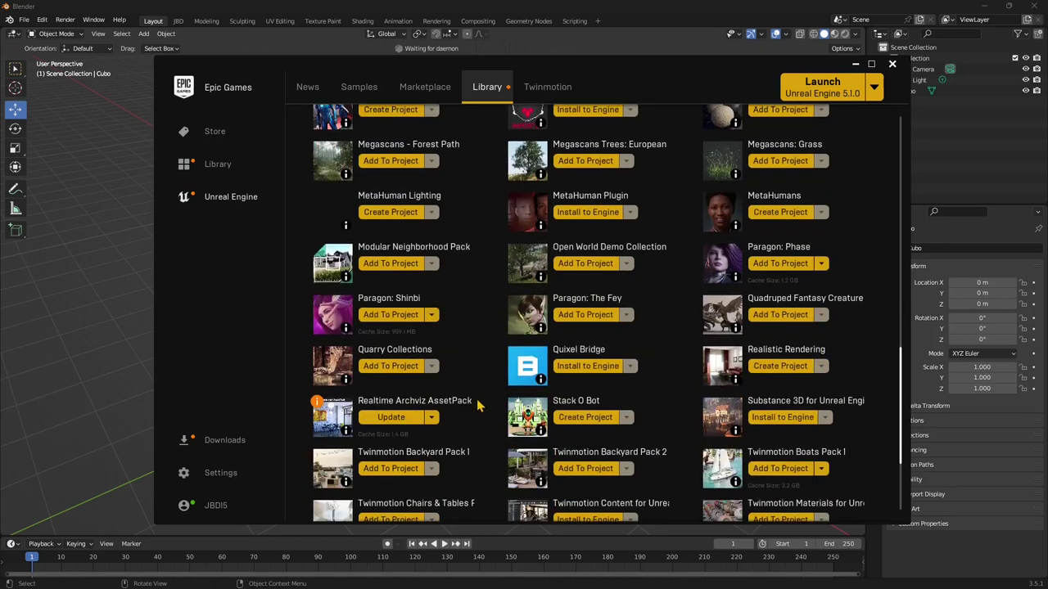
scroll(645, 442, "up", 2)
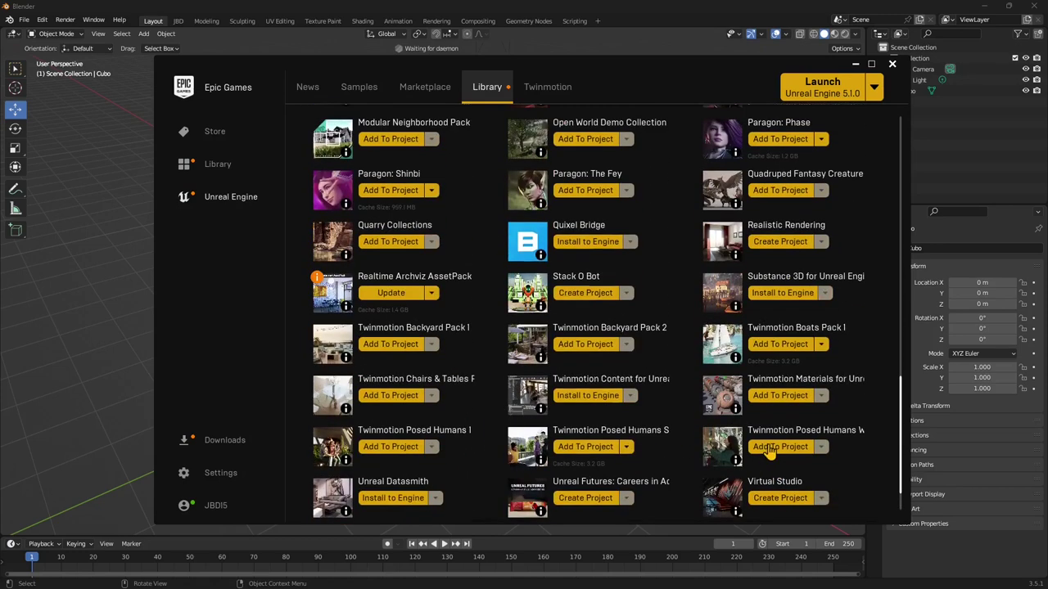
scroll(644, 438, "up", 2)
scroll(644, 433, "up", 6)
scroll(644, 427, "up", 5)
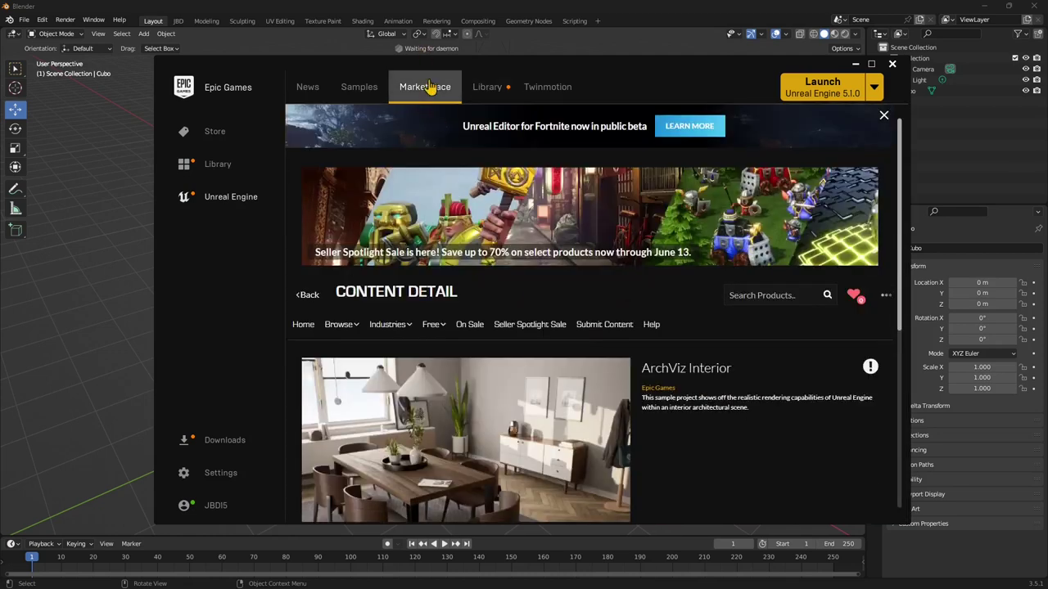
Examine the ArchViz Interior sample's Marketplace page for its supported engine versions and description.
scroll(687, 399, "down", 1)
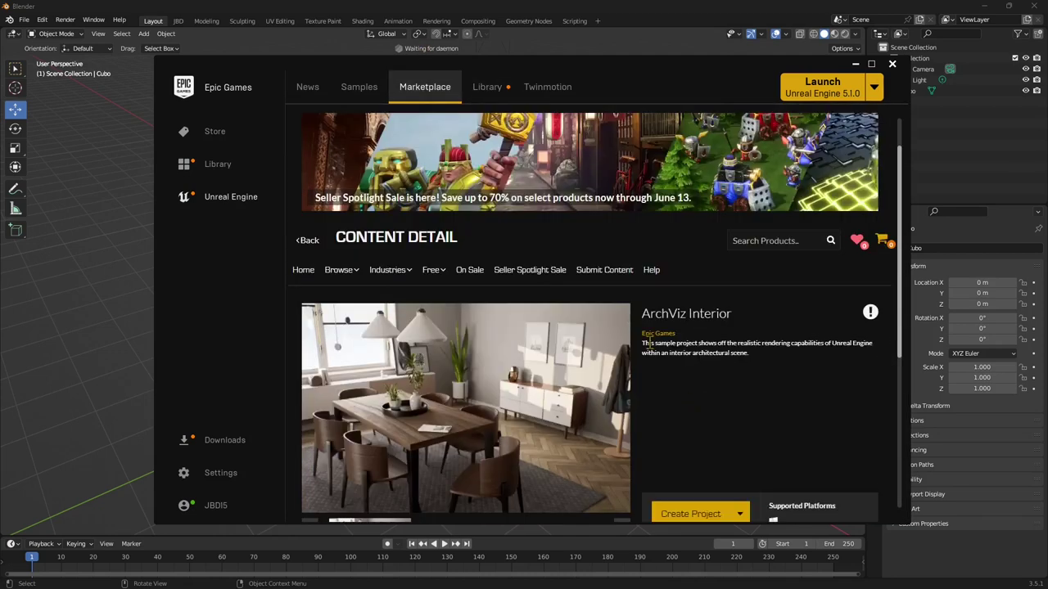
scroll(684, 373, "down", 2)
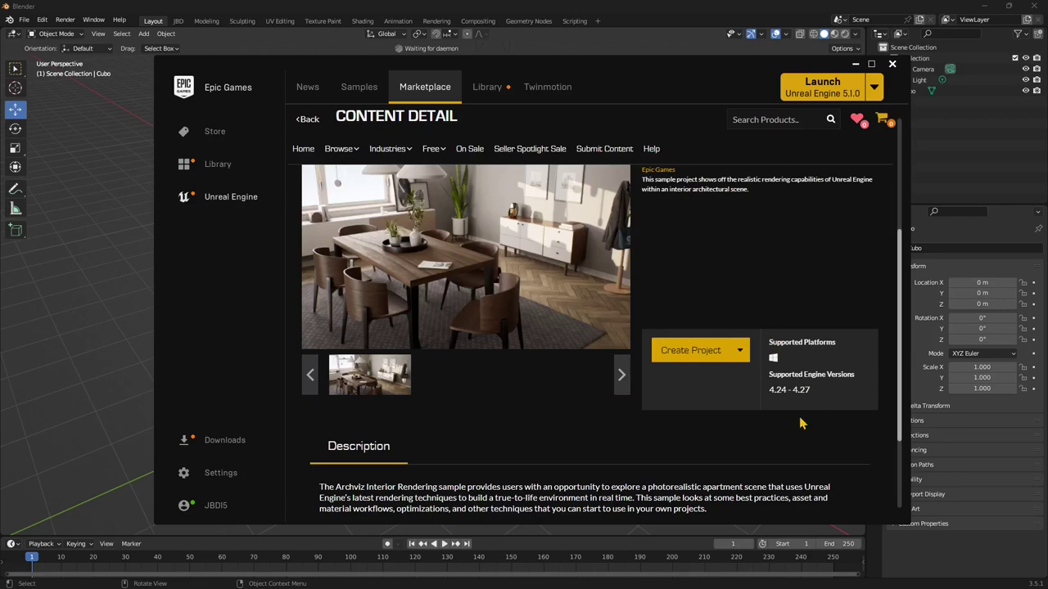
scroll(782, 397, "down", 1)
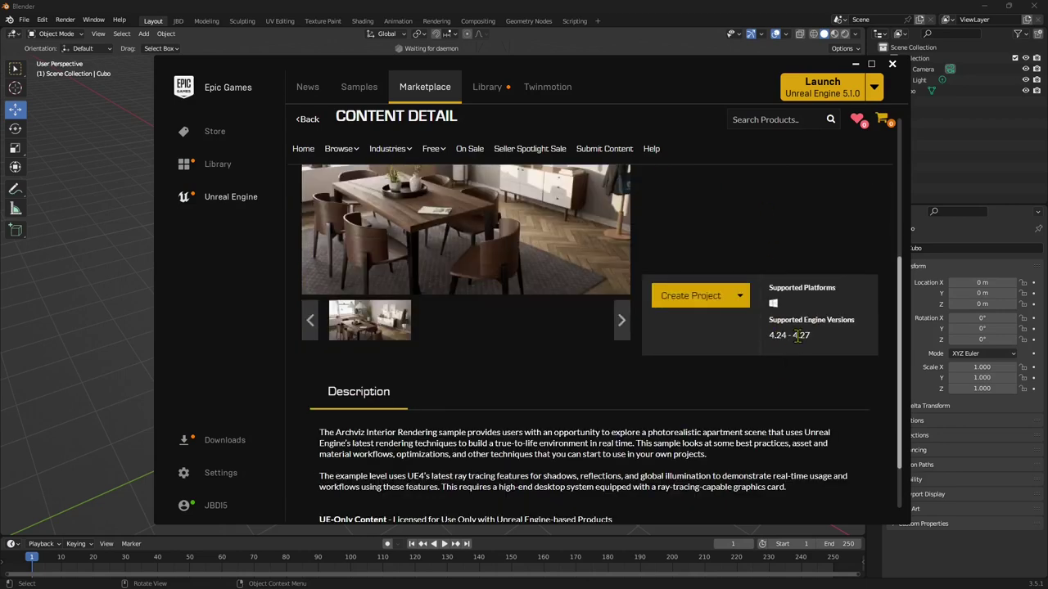
scroll(798, 164, "up", 2)
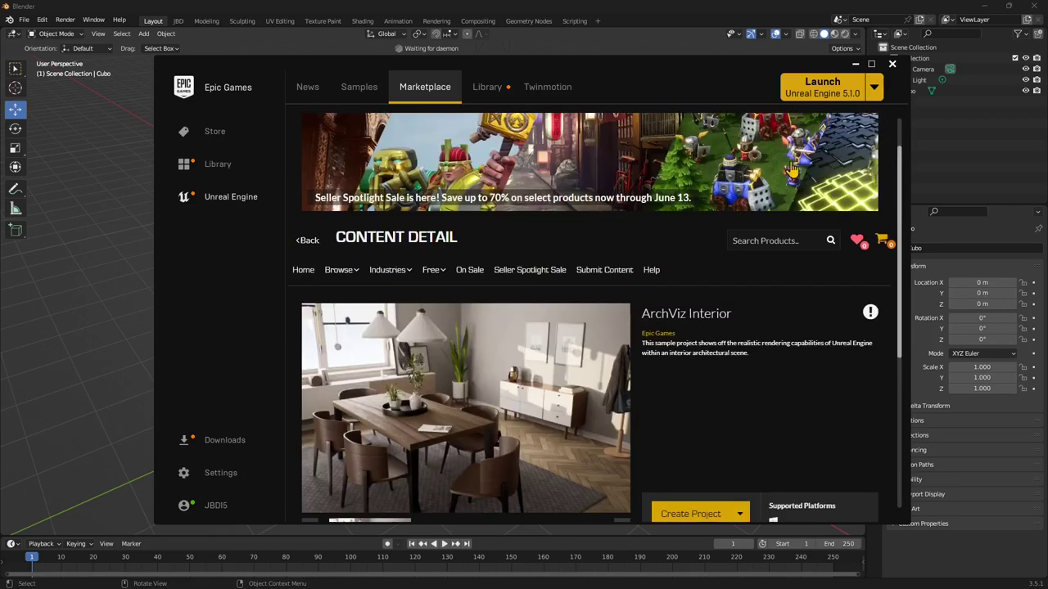
scroll(577, 336, "down", 3)
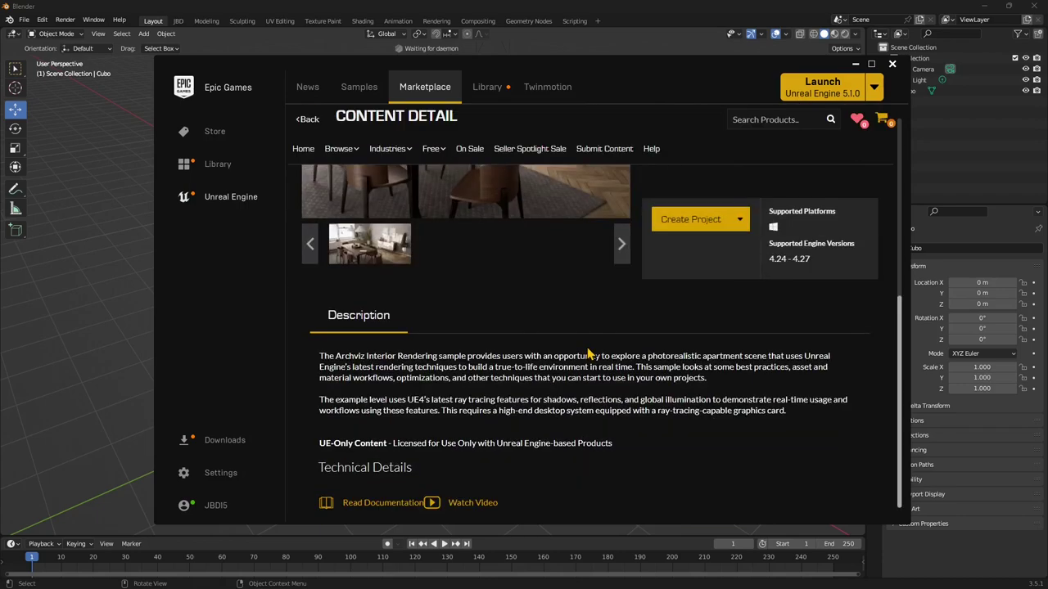
scroll(336, 348, "up", 3)
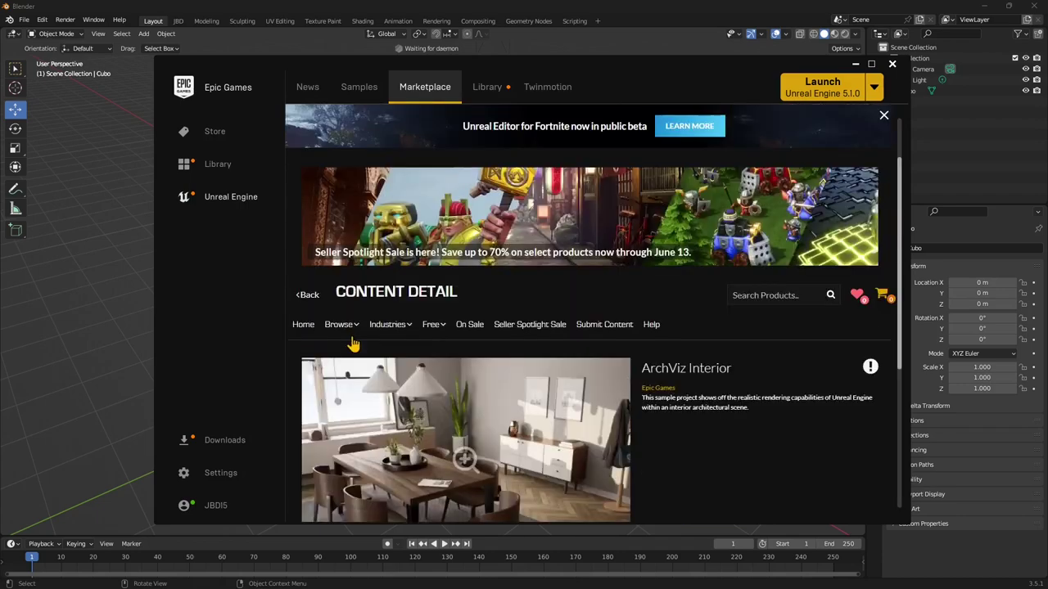
Close the Epic Games Launcher and delete the default cube from the Blender scene.
left_click(891, 64)
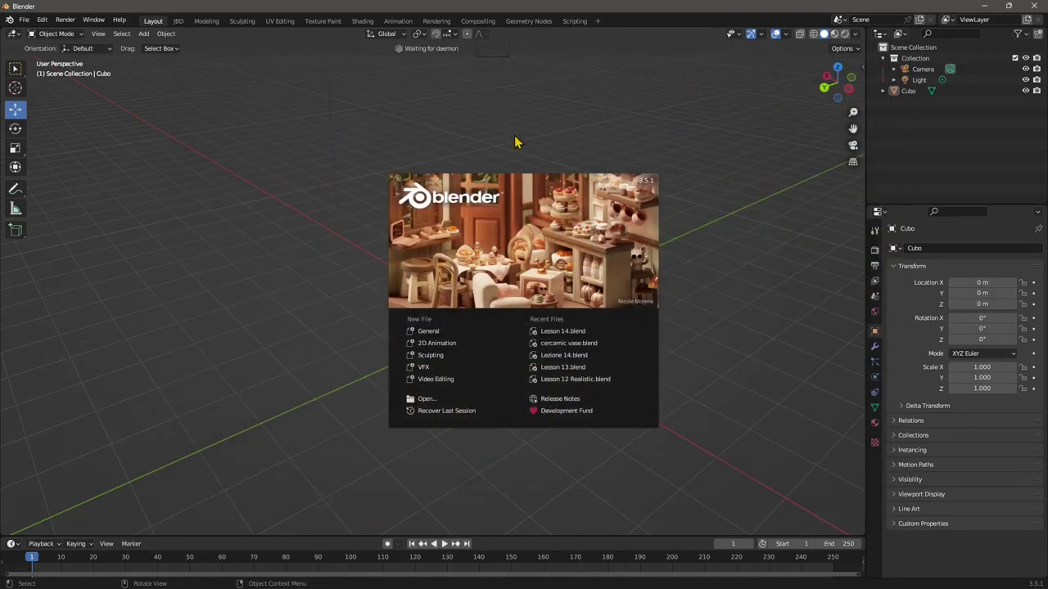
left_click(515, 142)
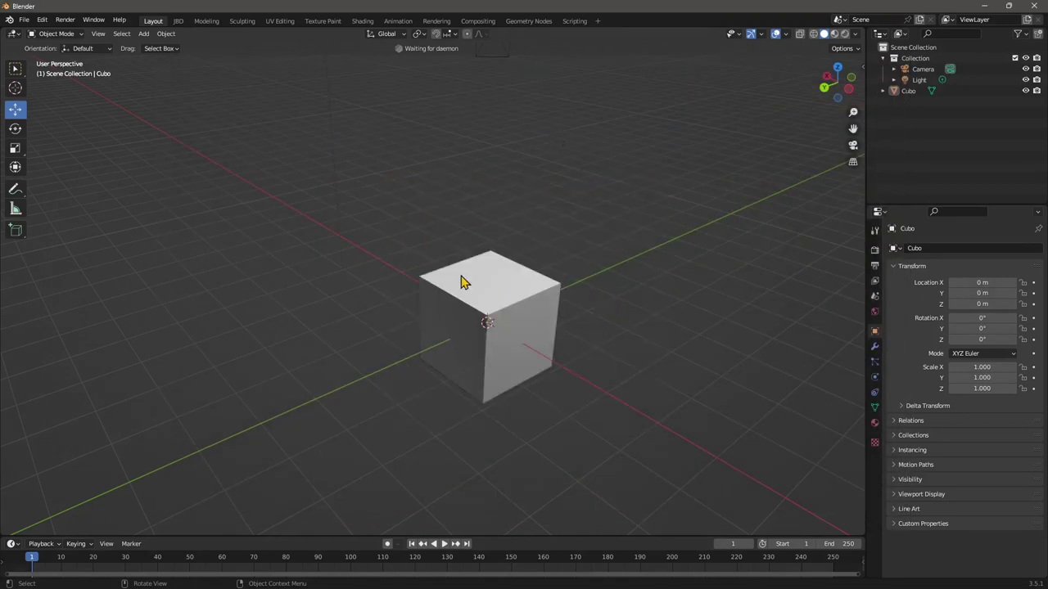
middle_click_drag(506, 261, 543, 299)
left_click(499, 288)
key("x")
left_click(497, 288)
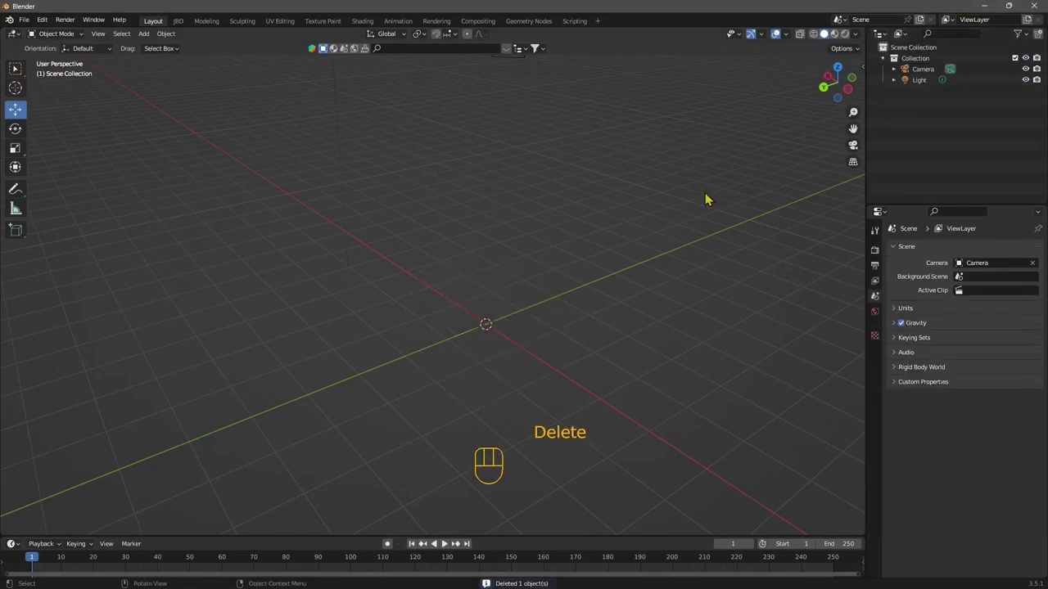
Switch to the ArchVizInterior project in Unreal Editor and close the Message Log.
left_click(985, 6)
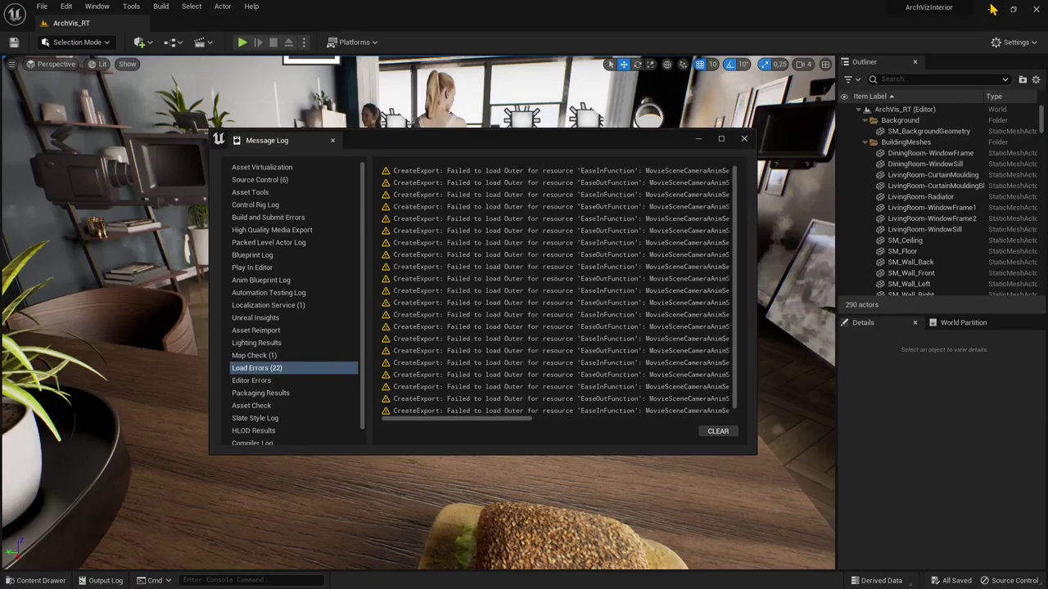
left_click(744, 140)
left_click_drag(393, 295, 343, 319)
right_click_drag(344, 320, 419, 224)
Inspect the interior scene, picking the sandwich on the dining table and the standing woman.
left_click(372, 304)
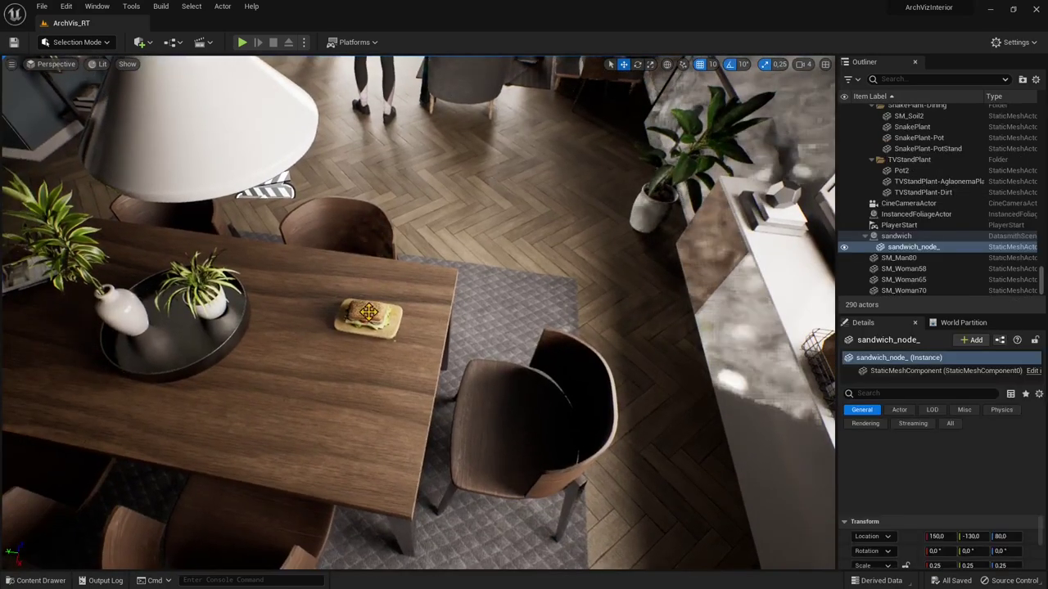
right_click_drag(372, 304, 392, 266)
left_click(392, 266)
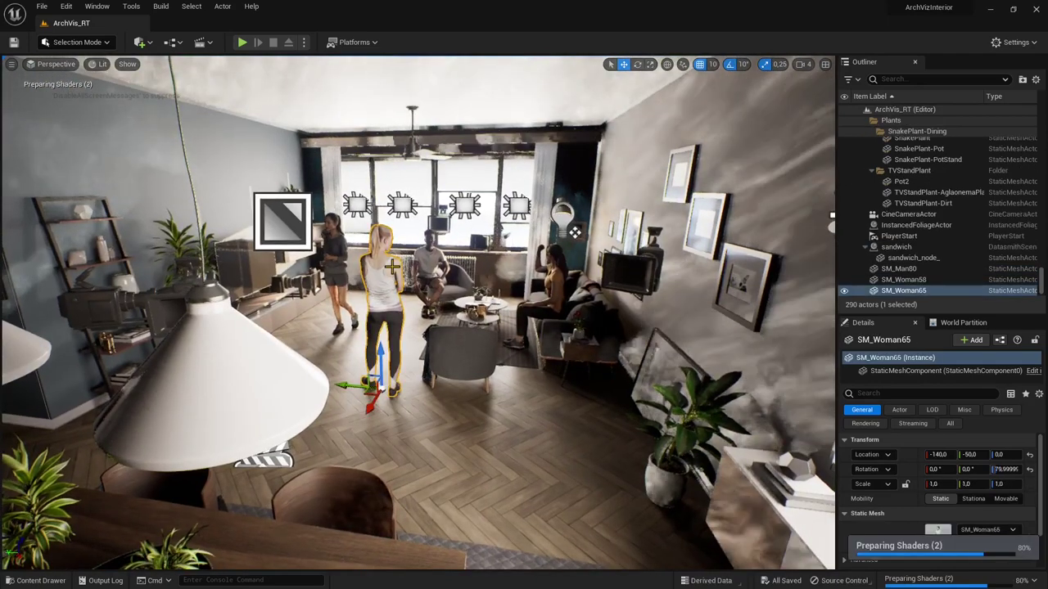
right_click_drag(575, 233, 557, 254)
key("f")
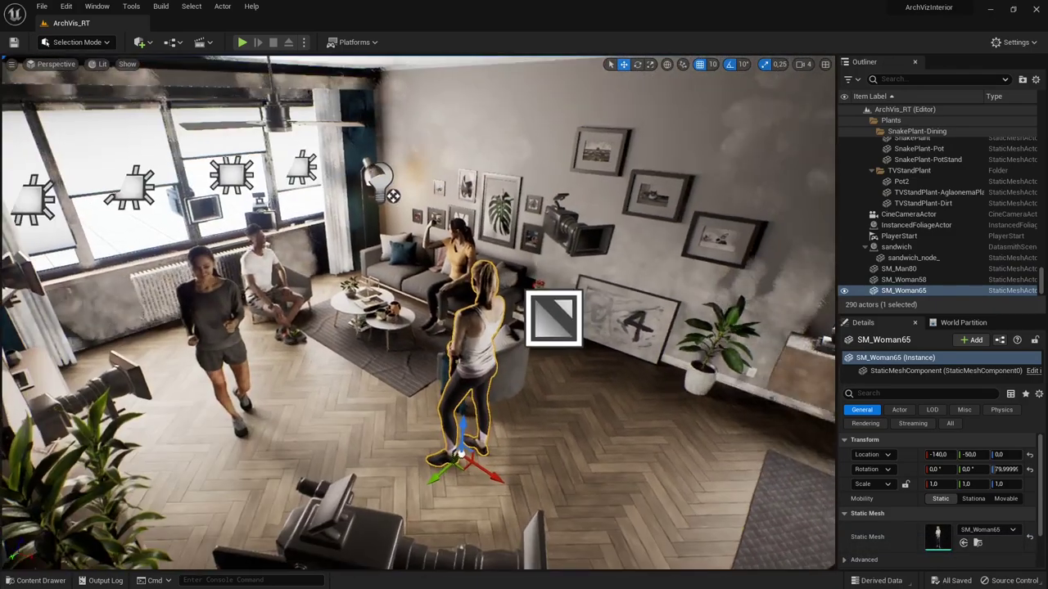
Select the couch, the floor, the living room rug and the woman seated on the couch together.
left_click(385, 270)
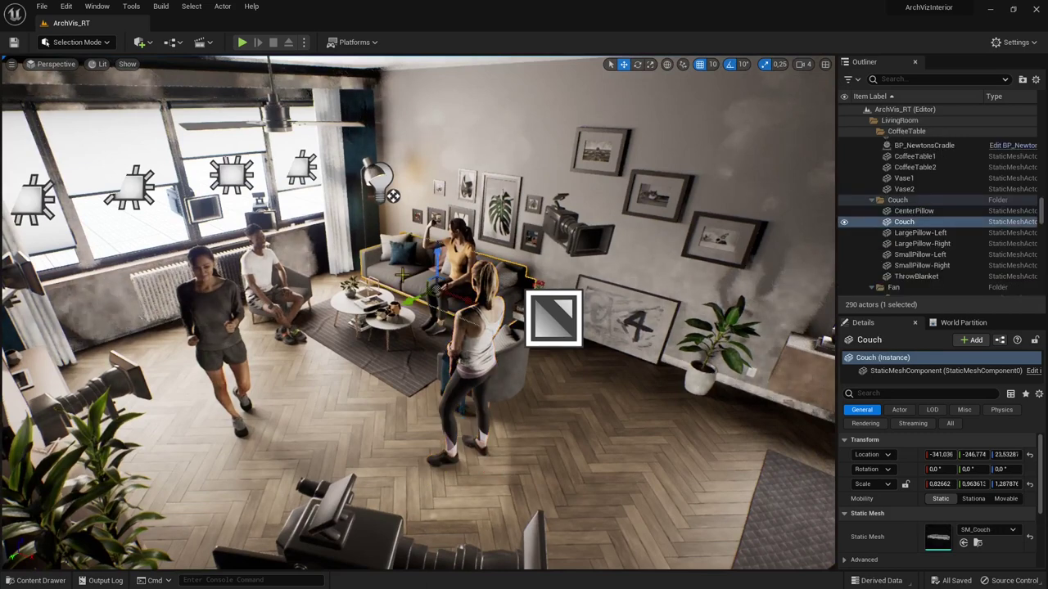
left_click(43, 6)
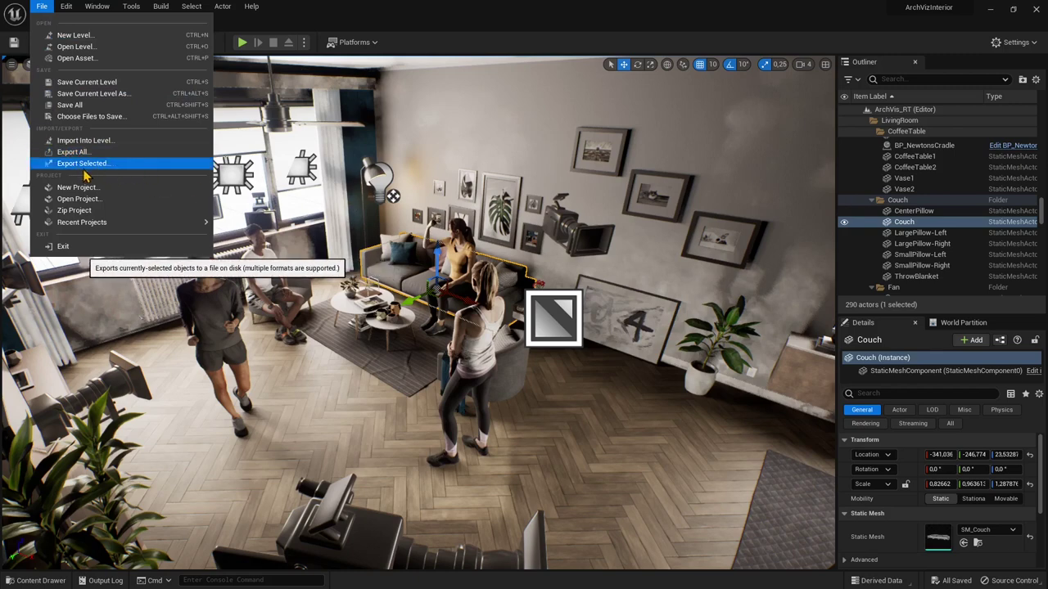
left_click(343, 391)
left_click(344, 390, "ctrl")
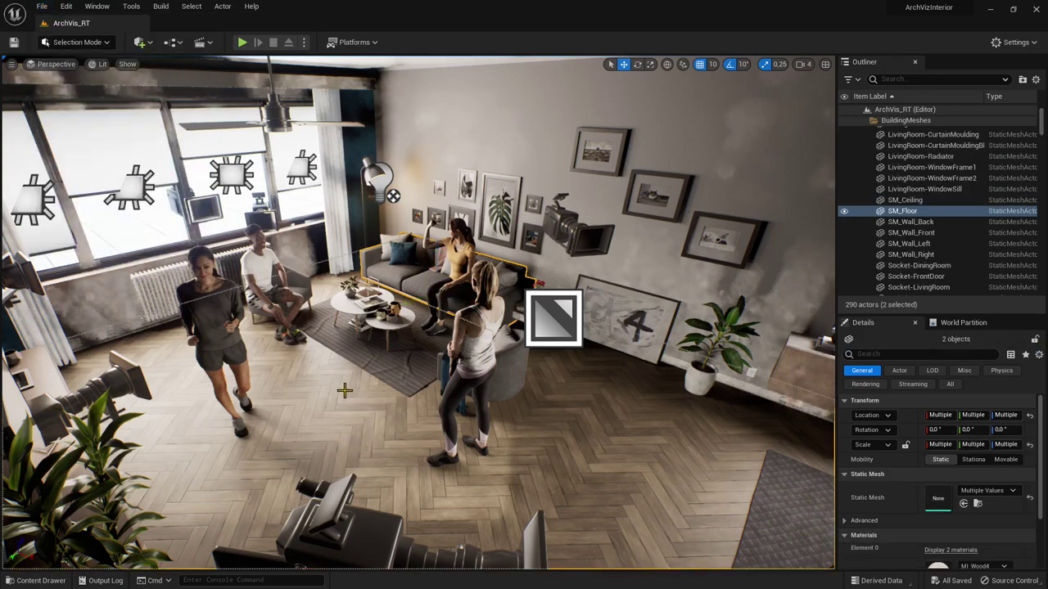
left_click(391, 377, "ctrl")
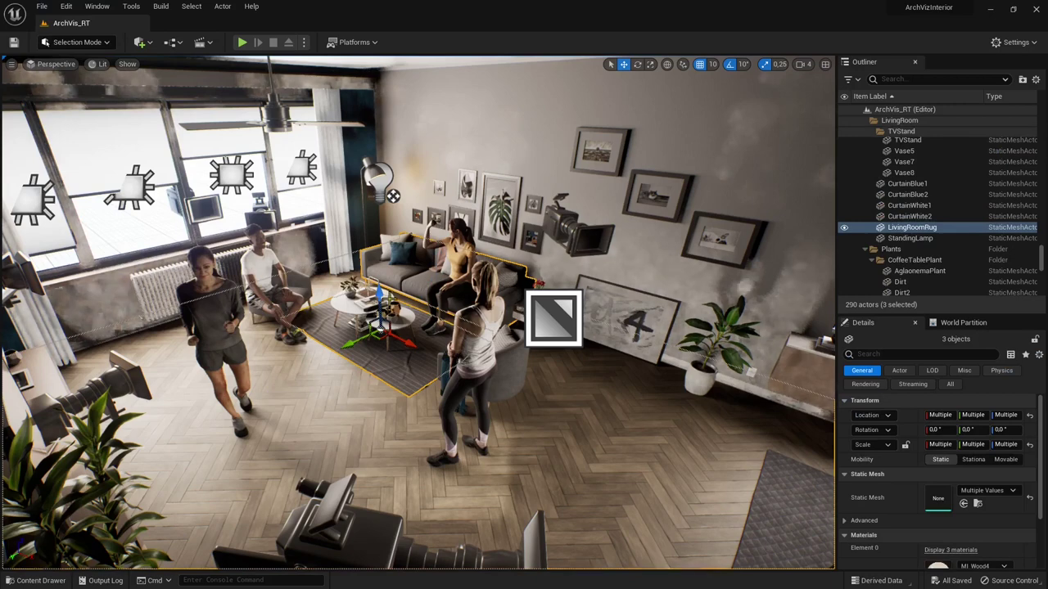
left_click(43, 6)
left_click(65, 7)
left_click(462, 258)
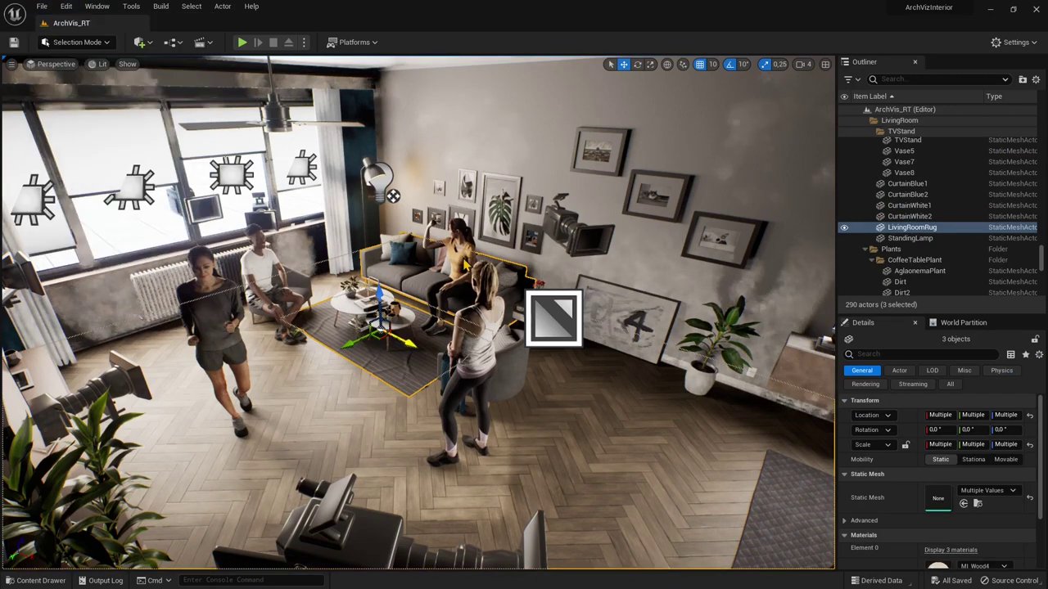
left_click(460, 245, "ctrl")
Start exporting the selected objects and choose the BLENDER 3 folder as the destination.
left_click(42, 6)
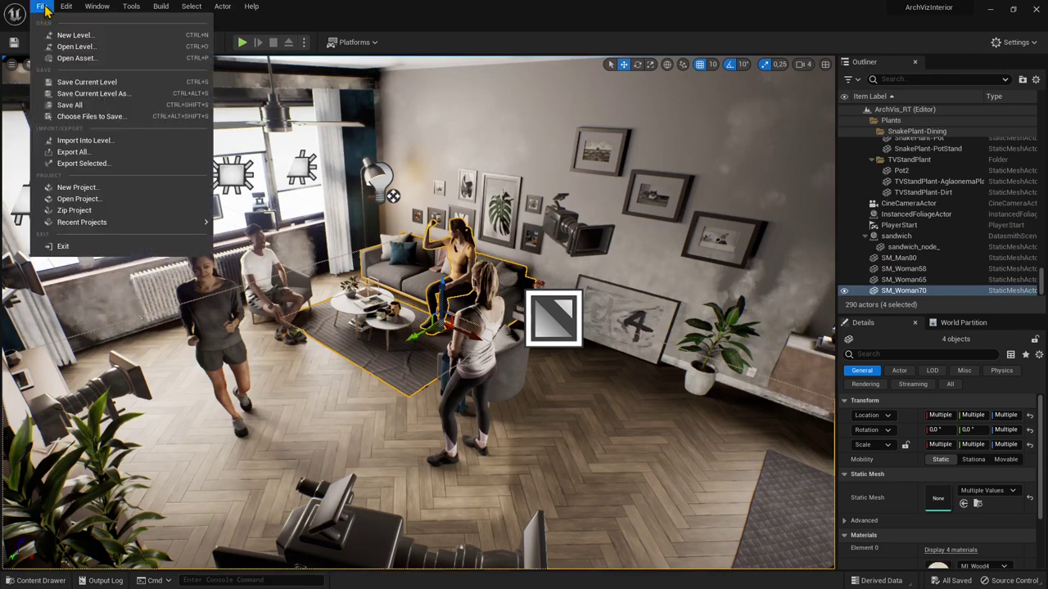
left_click(90, 163)
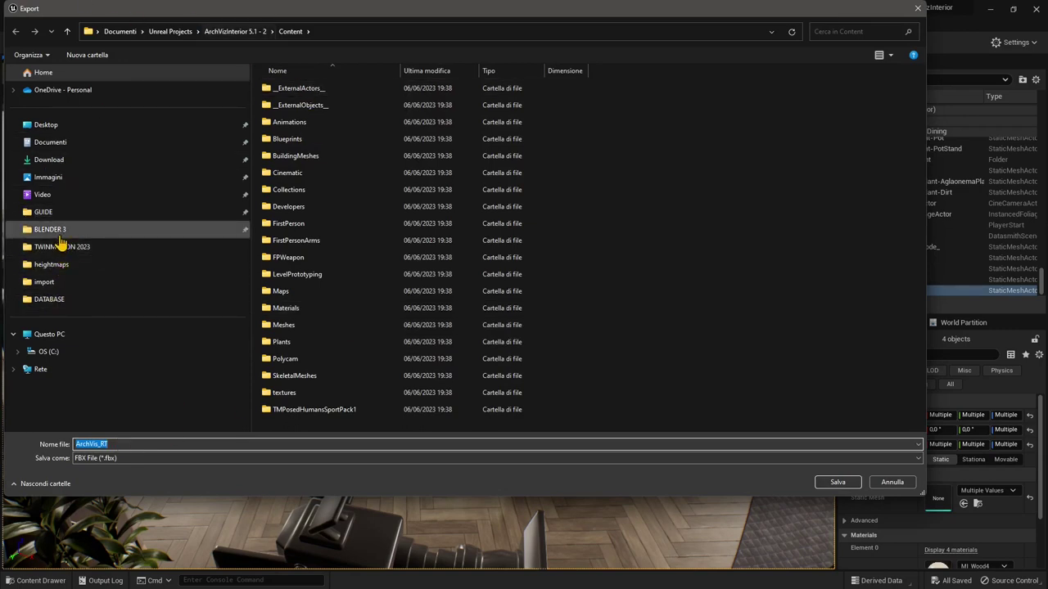
left_click(59, 234)
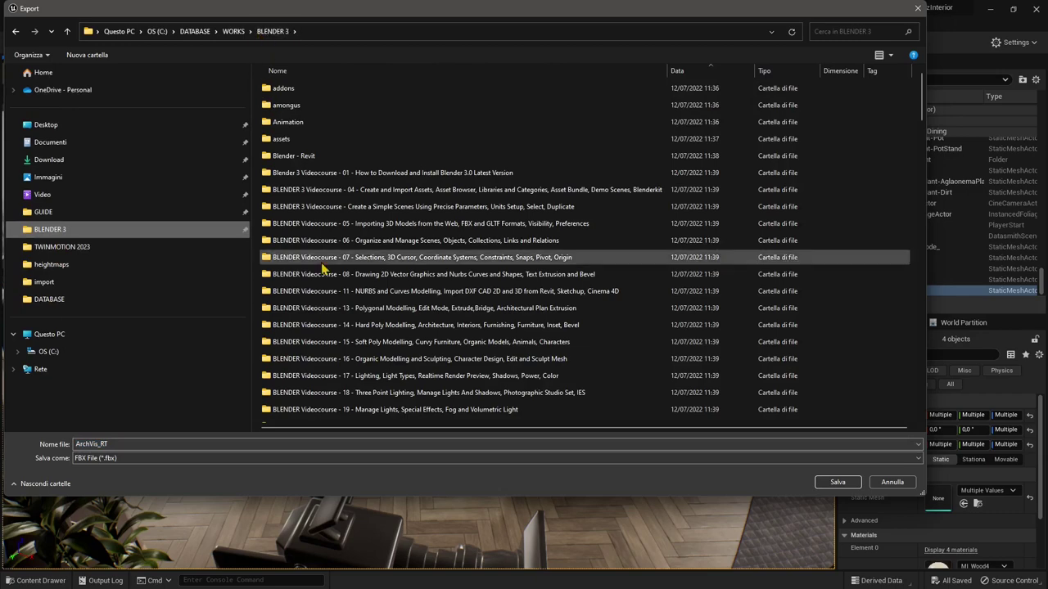
scroll(368, 393, "down", 3)
scroll(368, 393, "up", 3)
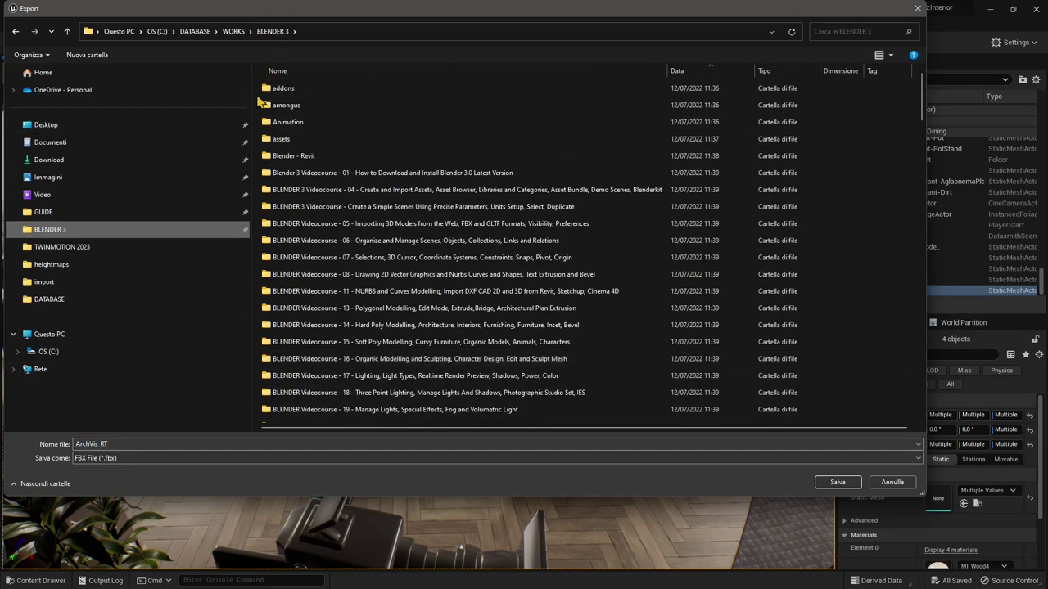
Create a new folder named Import inside the BLENDER 3 folder.
right_click(263, 94)
left_click(552, 225)
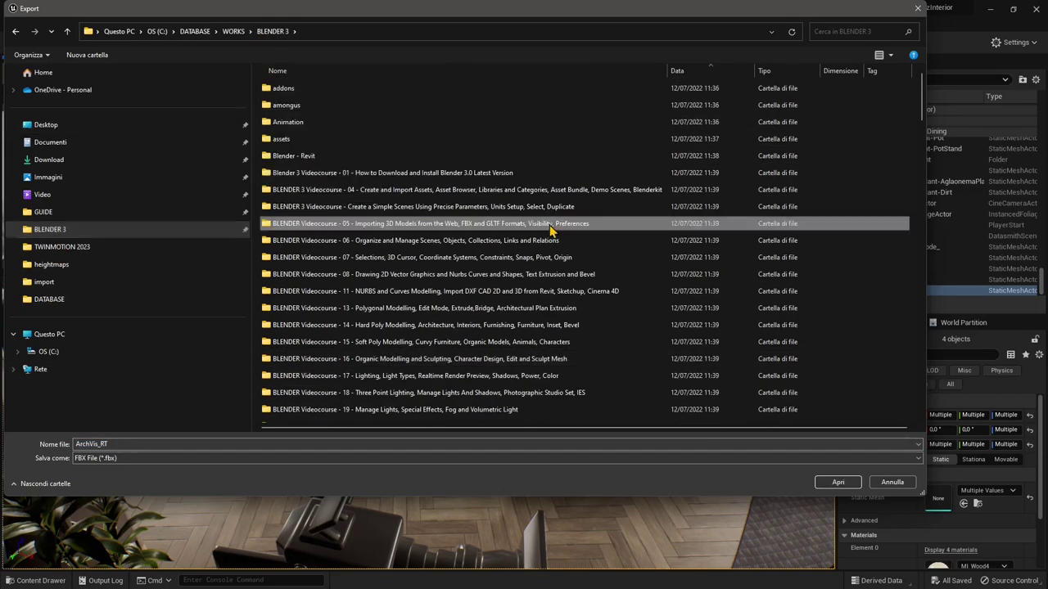
scroll(507, 311, "down", 10)
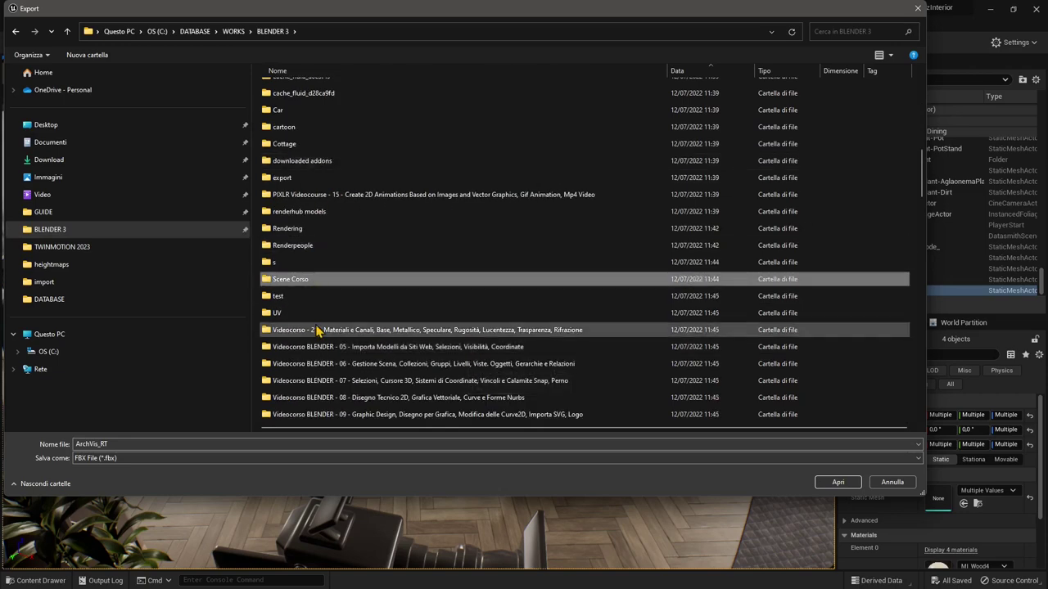
scroll(321, 329, "up", 9)
scroll(275, 161, "up", 2)
right_click(261, 109)
mouse_move(345, 217)
left_click(425, 212)
key("BackSpace")
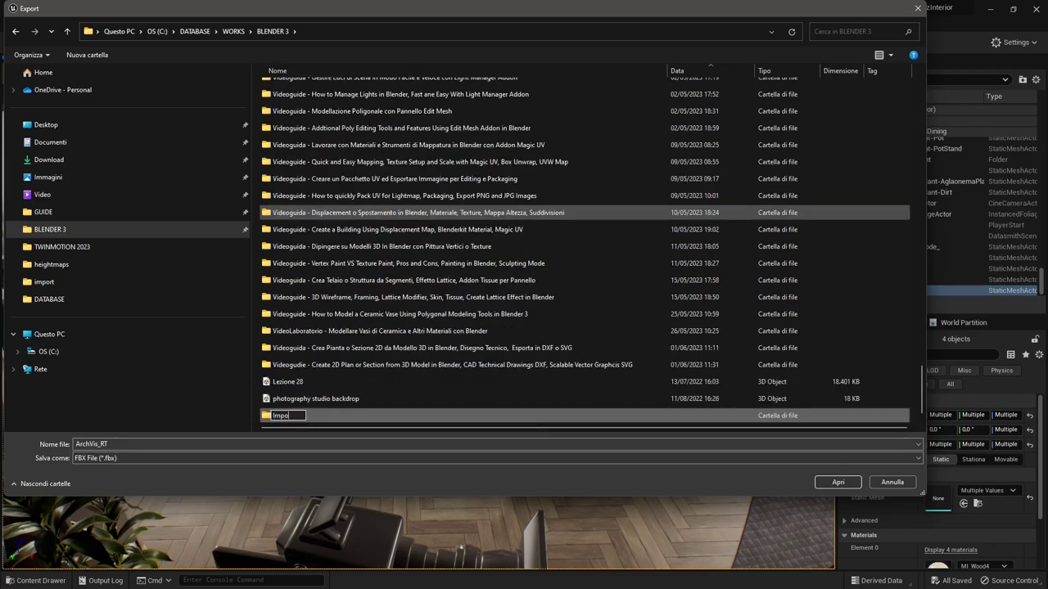
type("Import")
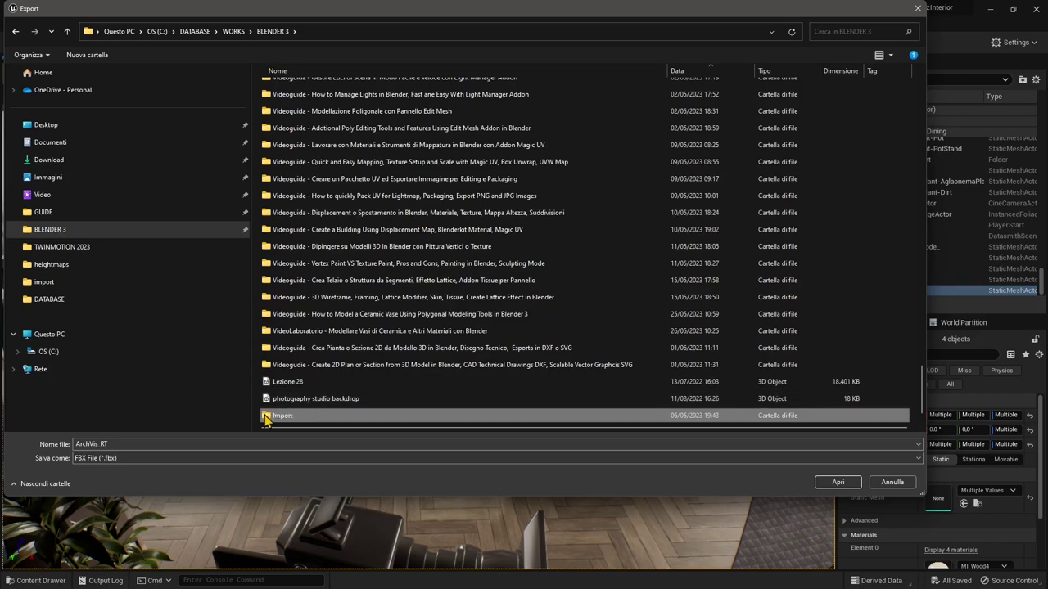
key("Return")
left_click(662, 235)
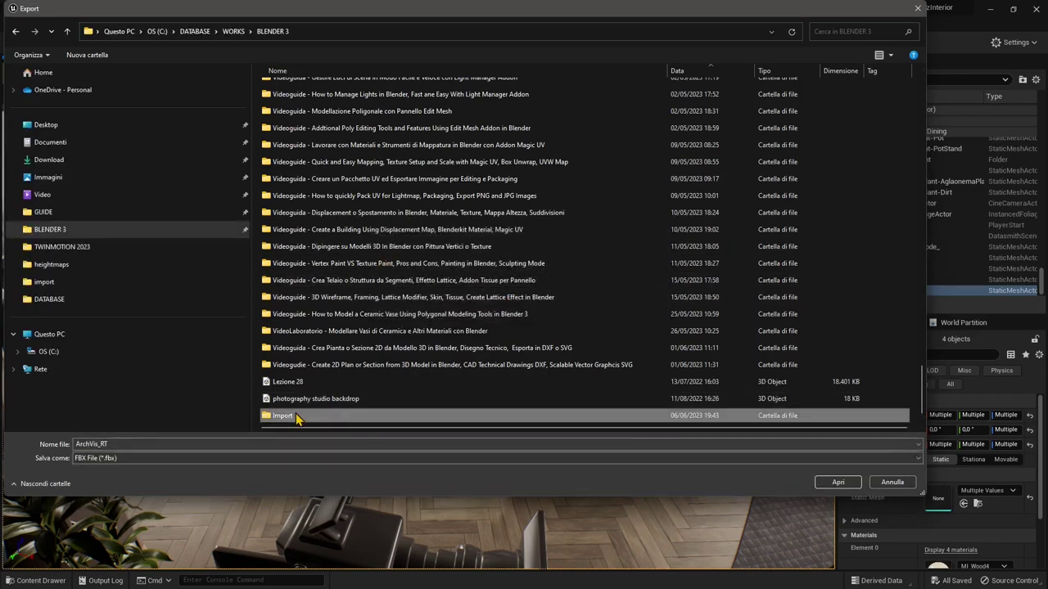
Save the export in the Import folder as ExportFromUEImportIntoBlender in GL Transmission Format (*.gltf).
double_click(297, 417)
left_click(186, 446)
type("ExportFromUEImportIn")
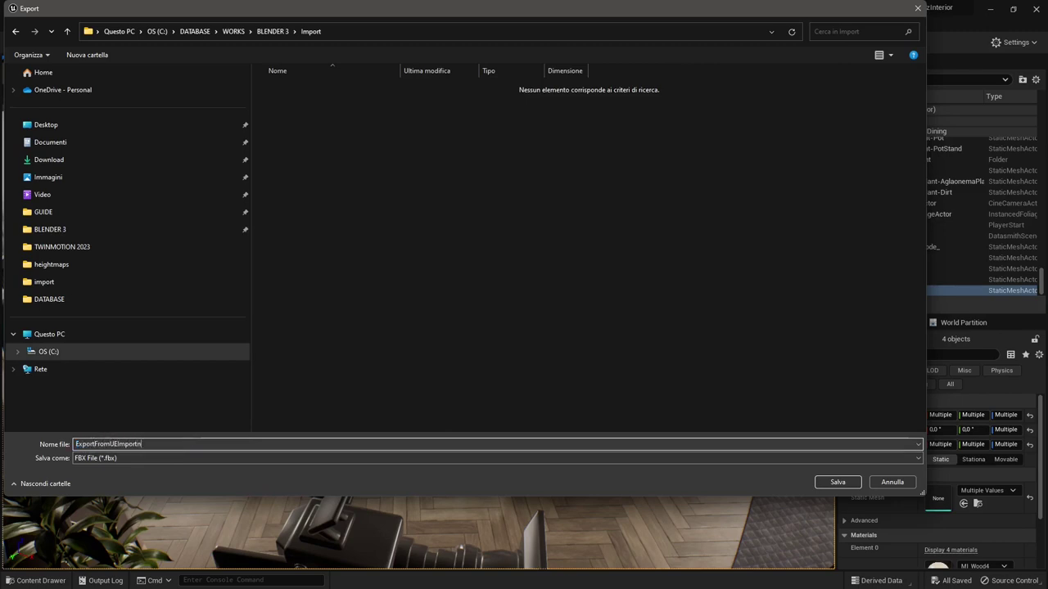
type("toBlender")
left_click(121, 458)
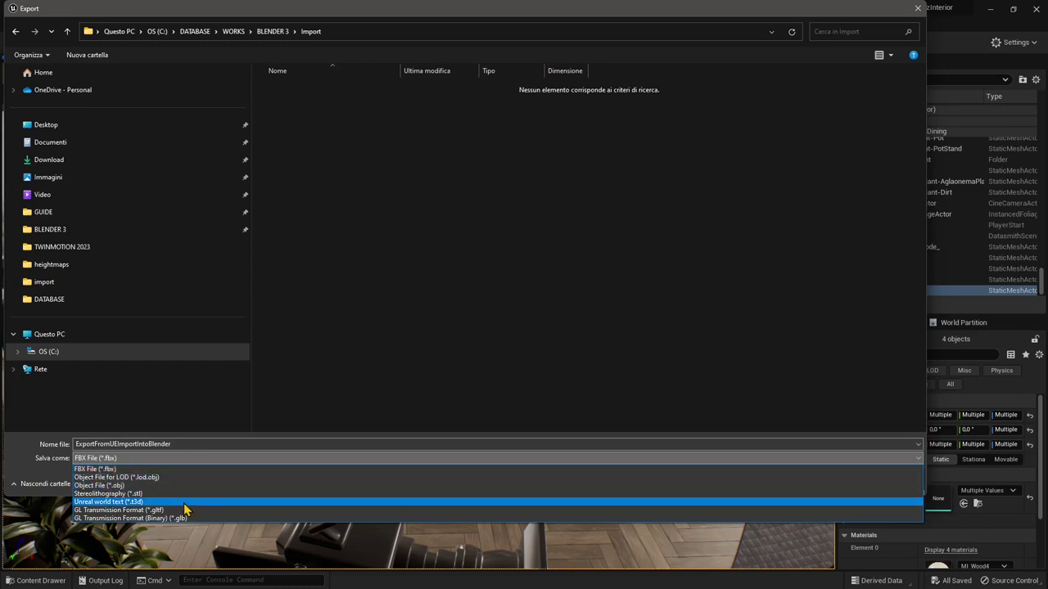
left_click(131, 511)
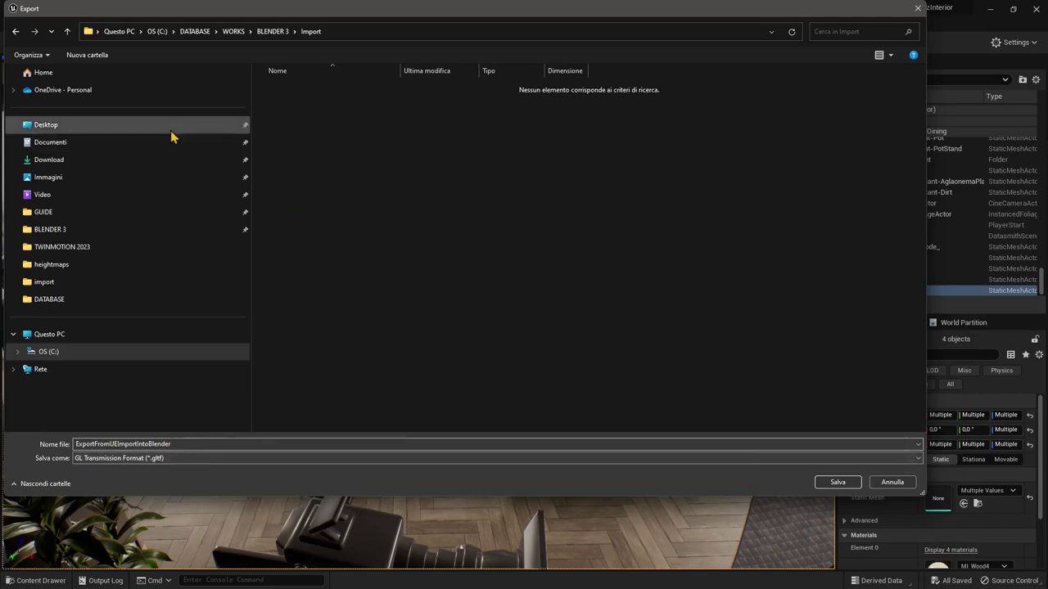
left_click(836, 485)
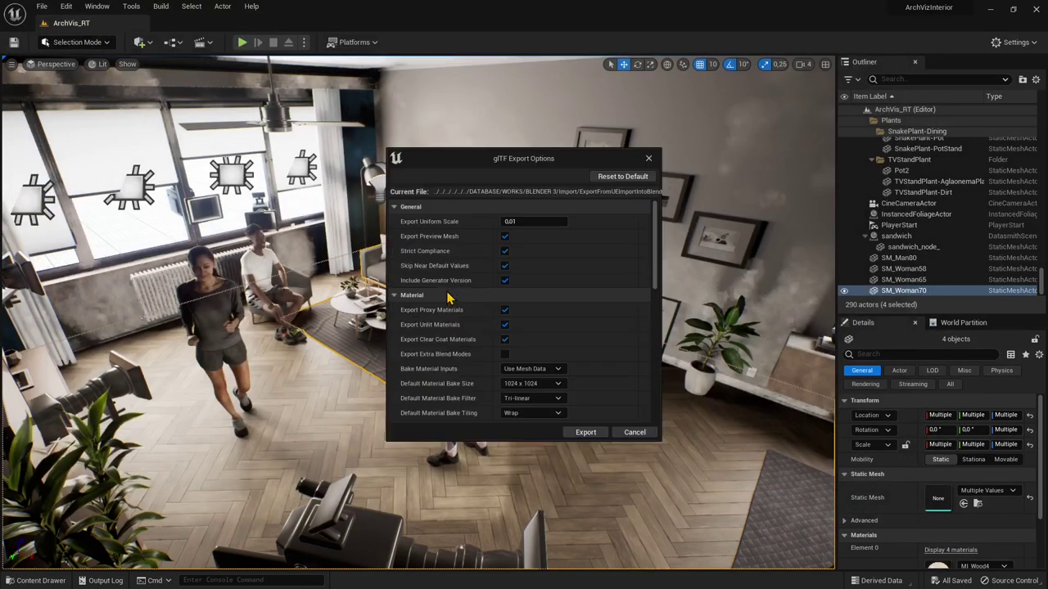
Review the glTF export options and run the export with the default settings.
scroll(647, 245, "down", 2)
scroll(573, 246, "up", 2)
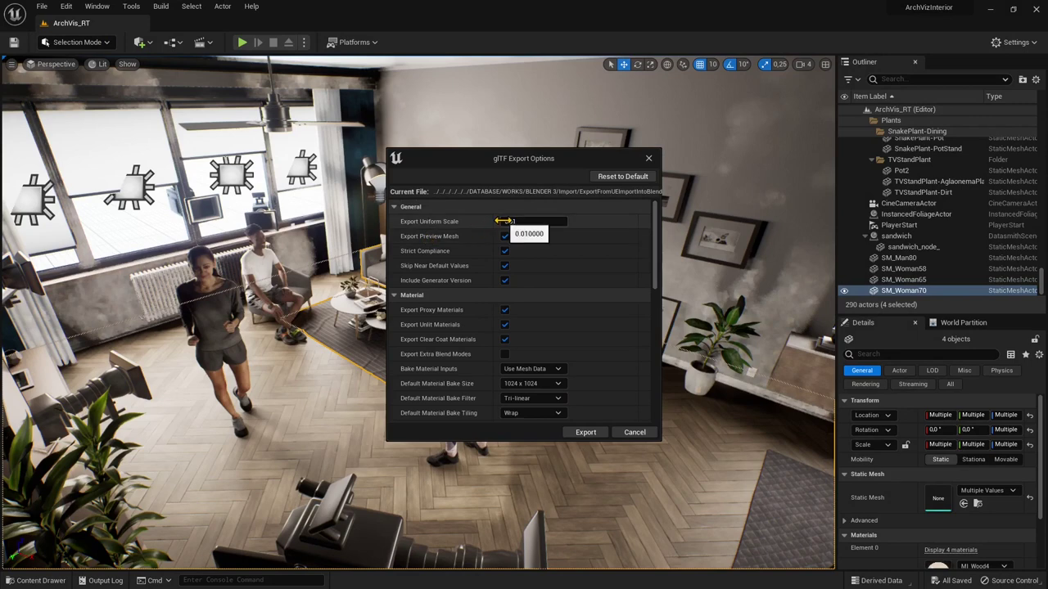
scroll(655, 287, "down", 3)
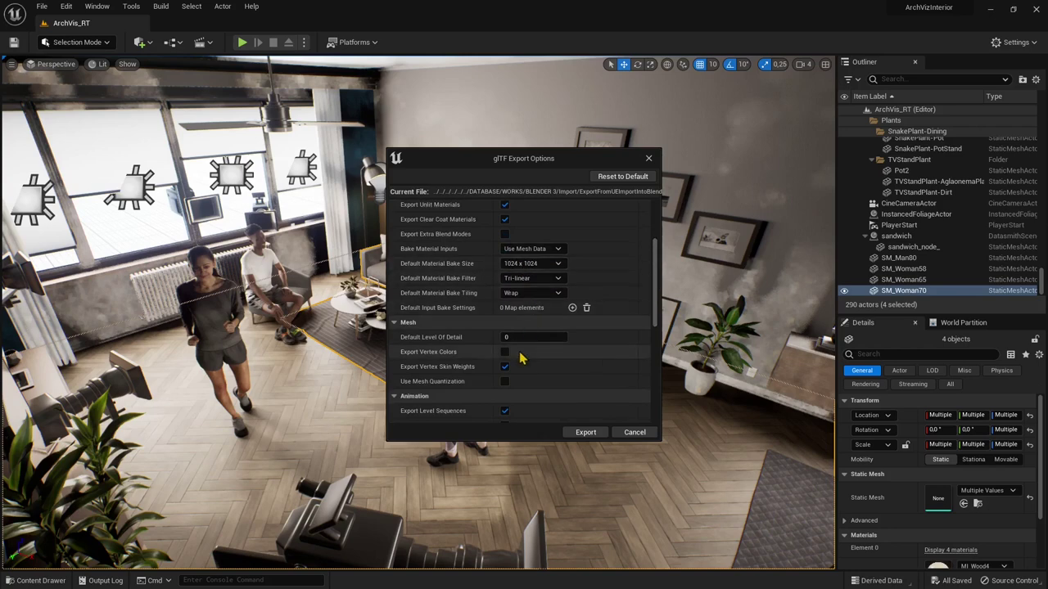
left_click_drag(661, 277, 676, 222)
left_click(585, 433)
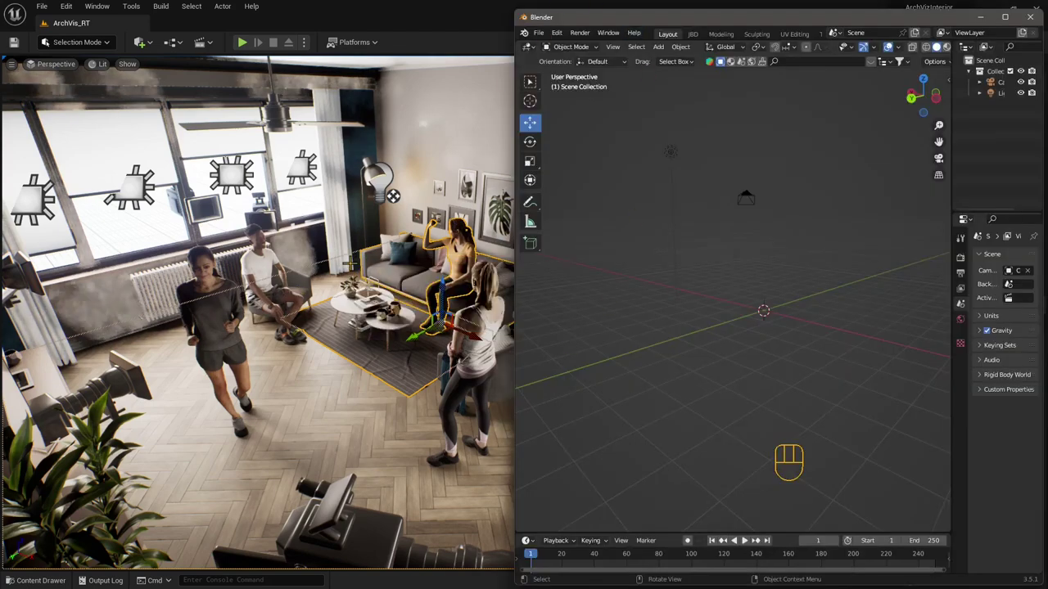
In Blender, import ExportFromUEImportIntoBlender.gltf as glTF 2.0 from the Import folder inside BLENDER 3.
left_click(538, 34)
left_click(542, 36)
mouse_move(563, 184)
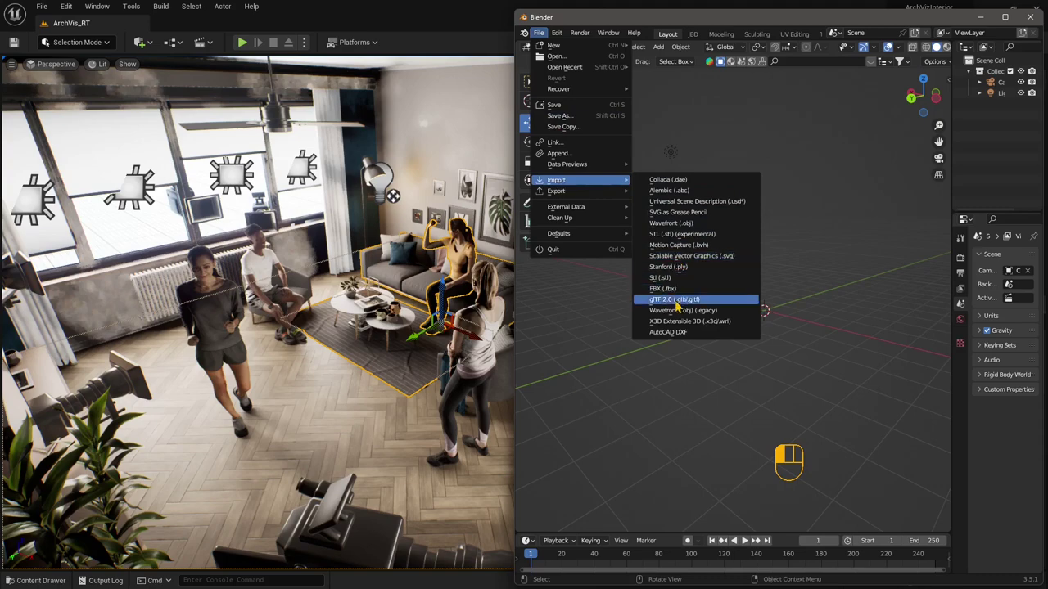
left_click(673, 300)
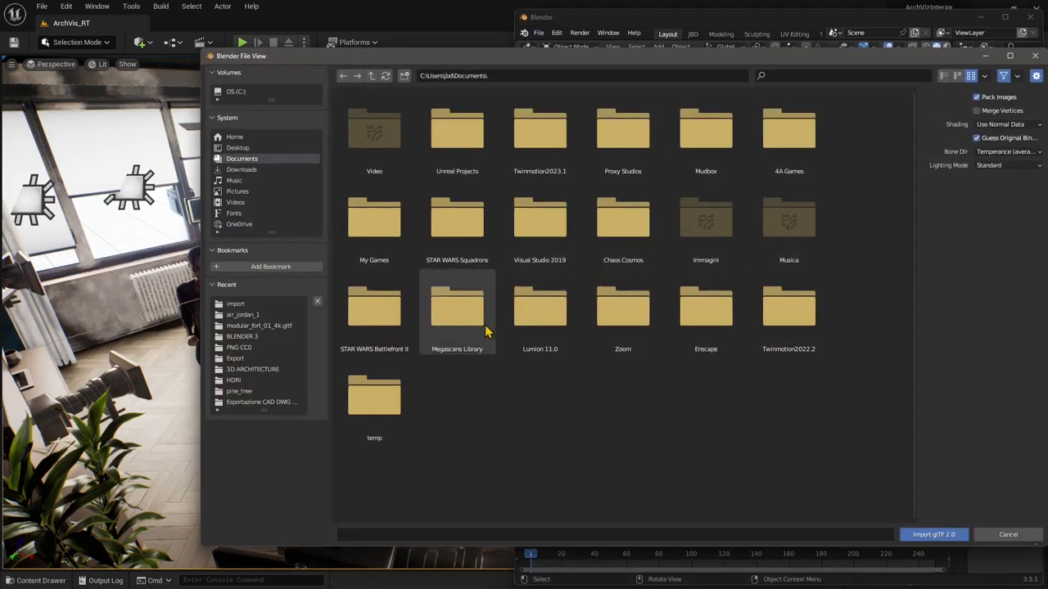
left_click(238, 305)
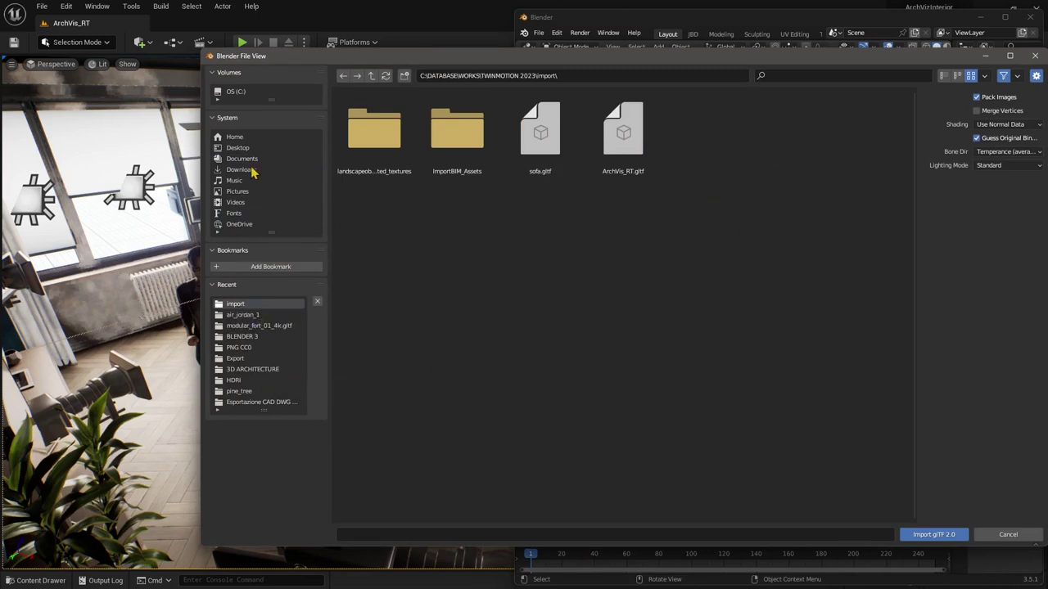
left_click(241, 336)
double_click(374, 131)
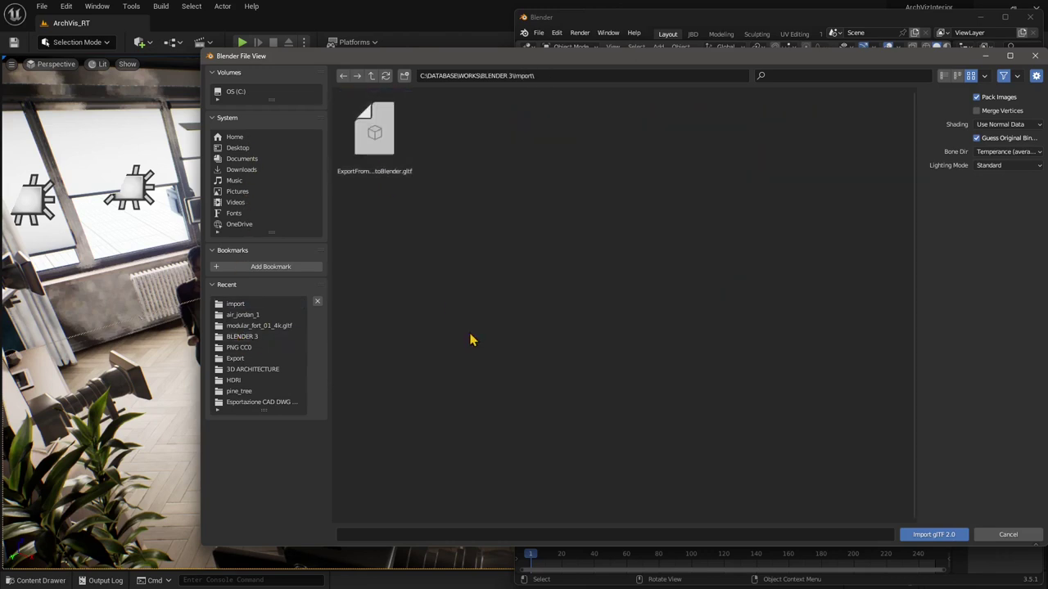
left_click(384, 146)
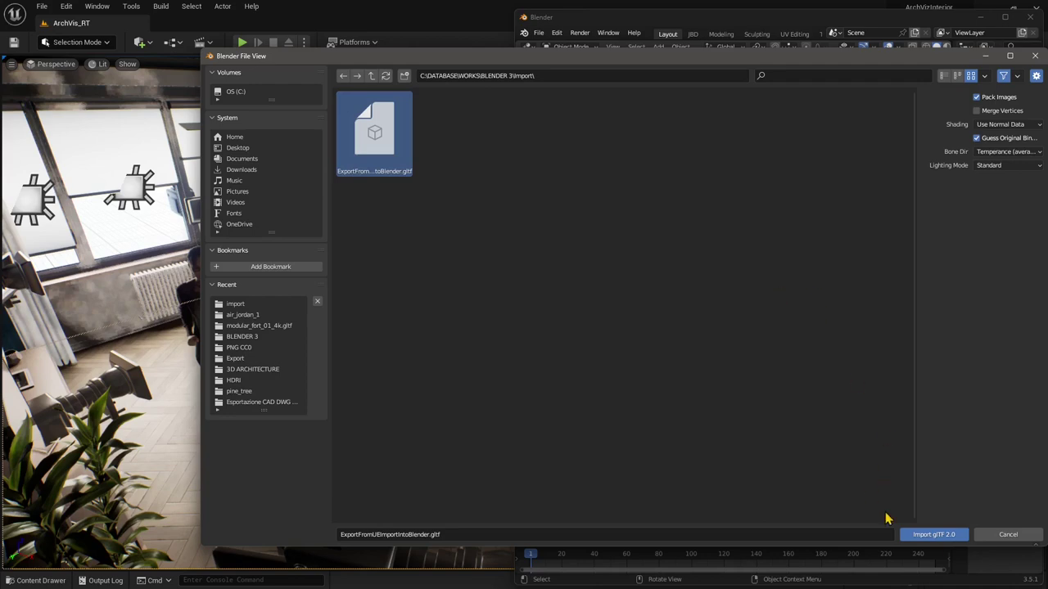
left_click(940, 536)
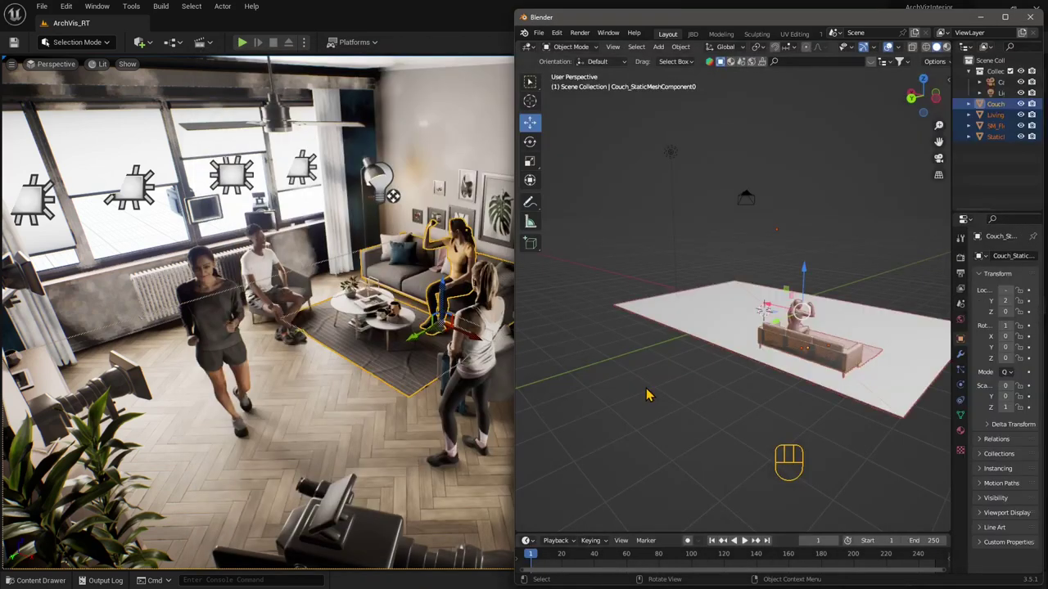
Inspect the imported couch, rug and seated woman up close from the front.
middle_click_drag(760, 429, 603, 355)
scroll(628, 314, "up", 2)
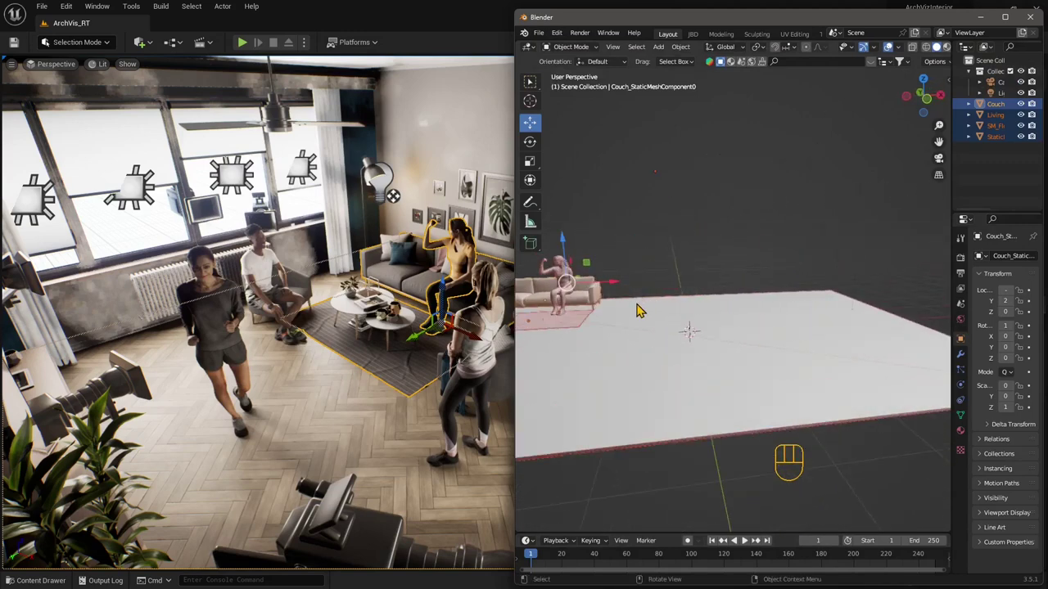
middle_click_drag(628, 314, 757, 330, "shift")
scroll(731, 355, "up", 4)
scroll(809, 367, "up", 2)
Arrange the Unreal Editor and Blender windows side by side, resizing each to about half the screen.
left_click(981, 16)
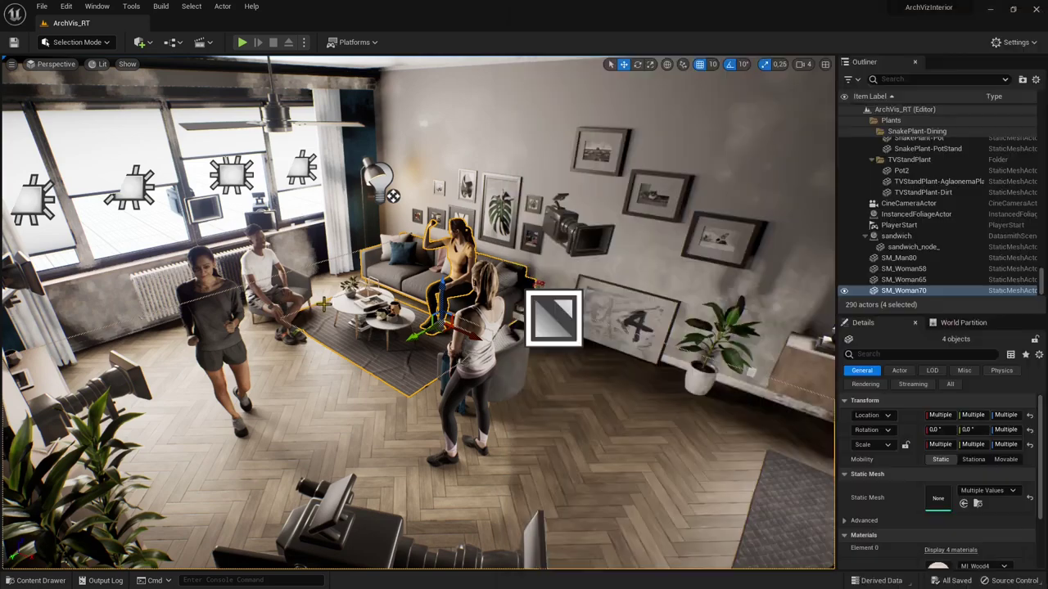
left_click(1013, 9)
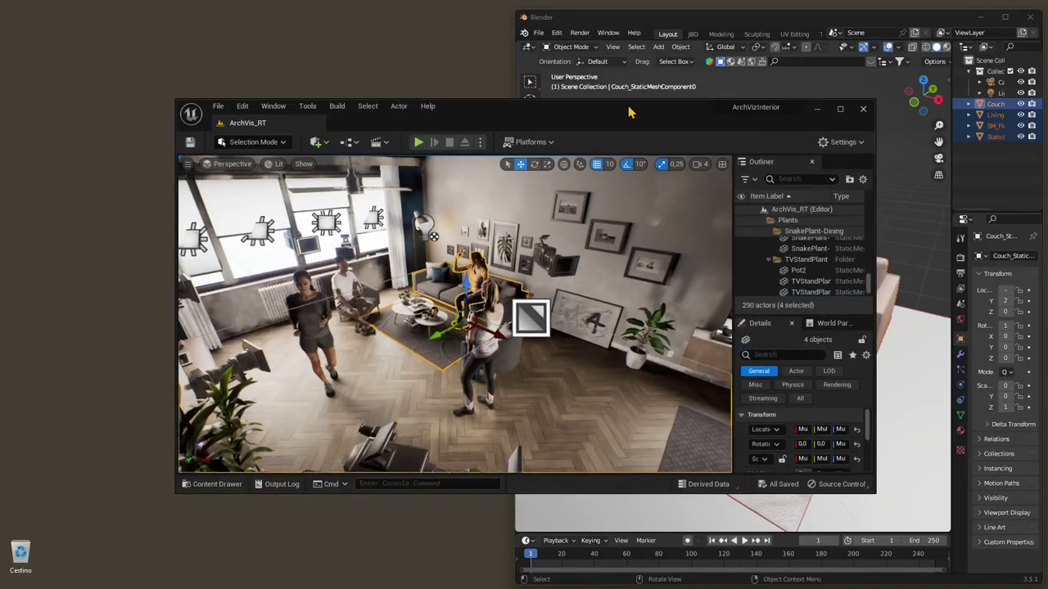
left_click_drag(633, 115, 457, 19)
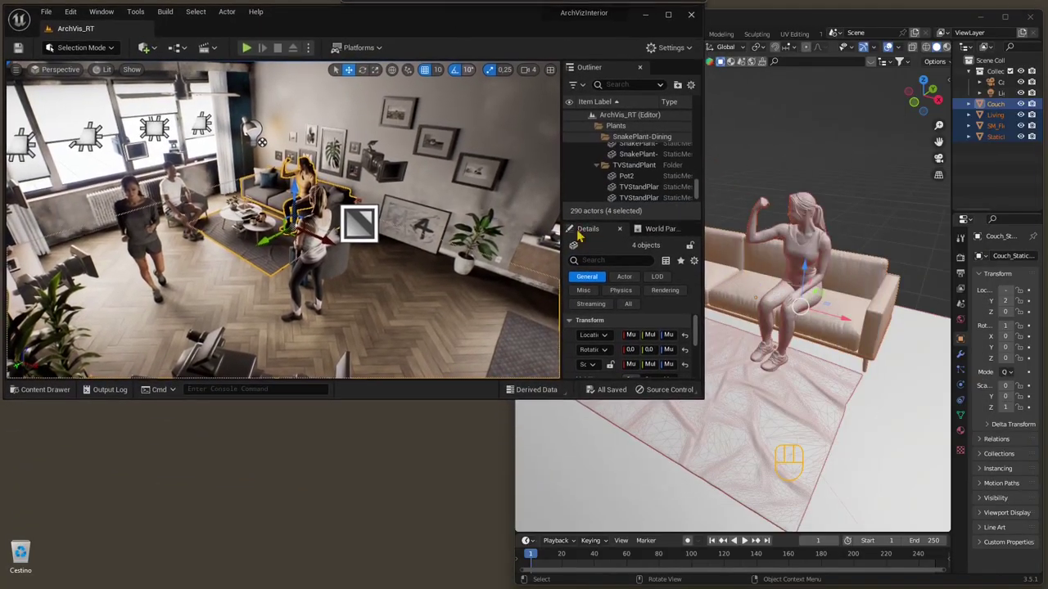
left_click_drag(682, 418, 525, 582)
left_click(614, 36)
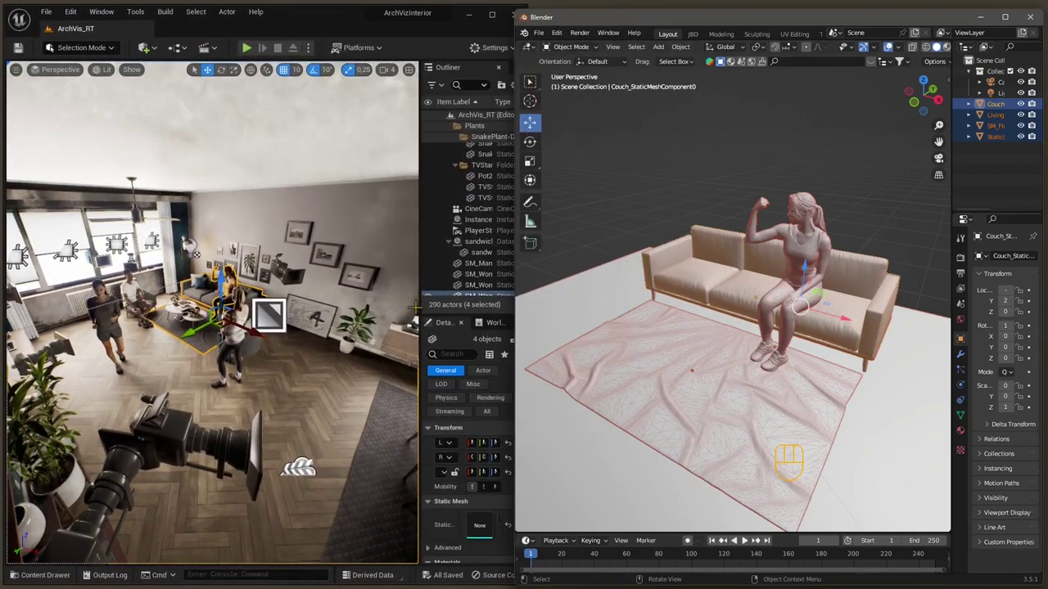
left_click_drag(514, 357, 509, 382)
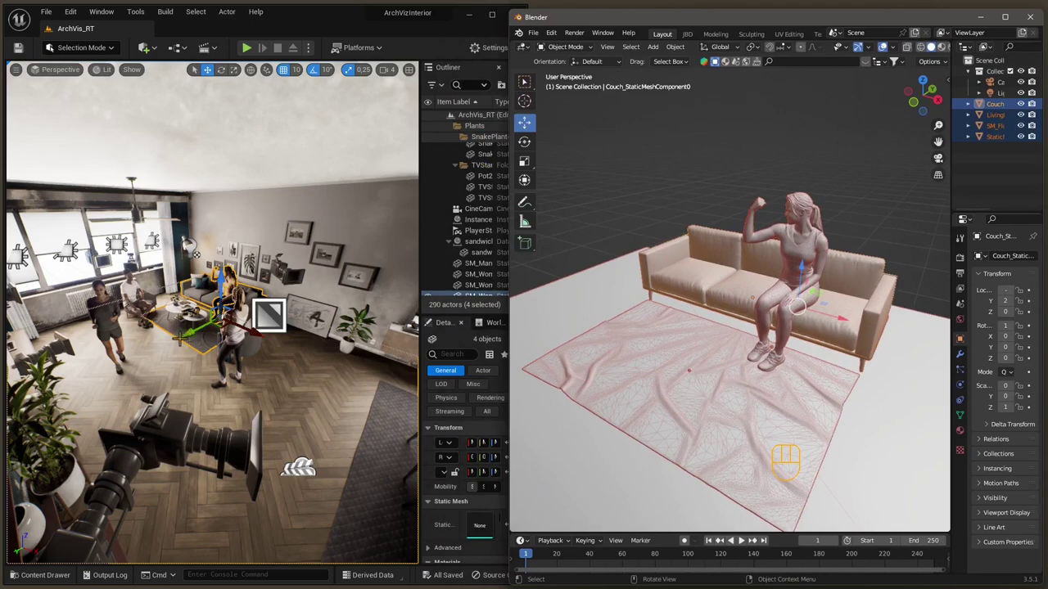
Frame the couch area in Unreal Editor, then deselect the imported objects in Blender and switch its viewport to Material Preview shading.
right_click_drag(201, 346, 161, 341)
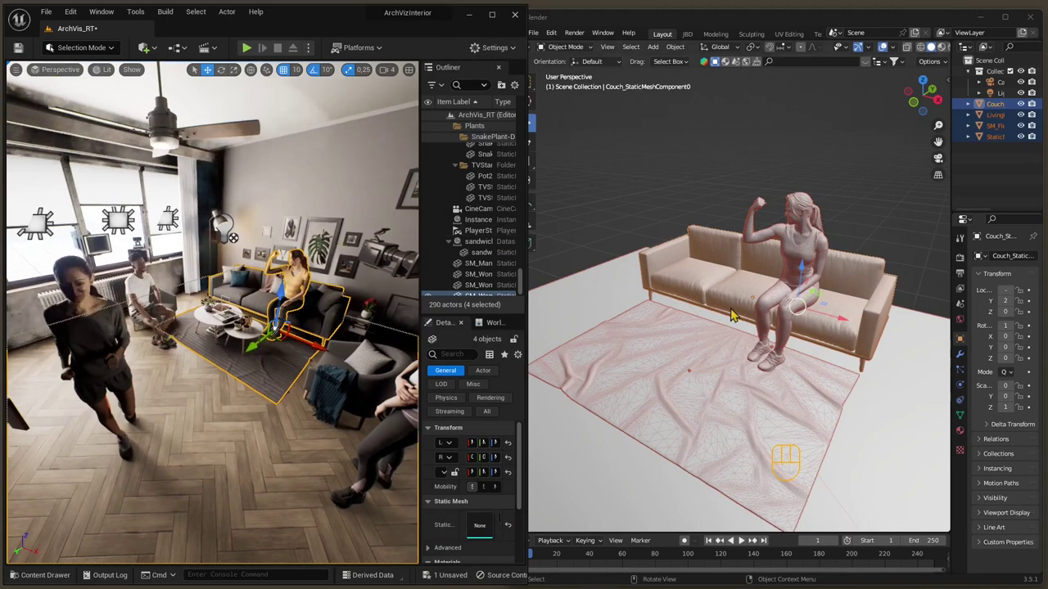
left_click(720, 281)
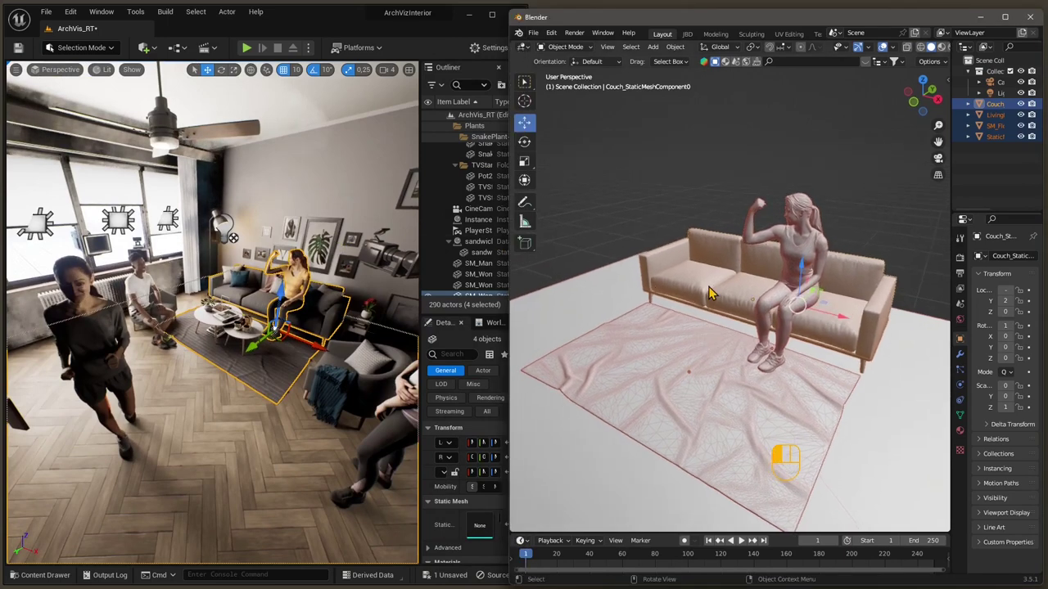
left_click(636, 233)
left_click(627, 437)
left_click(674, 267)
left_click(793, 229)
left_click(840, 211)
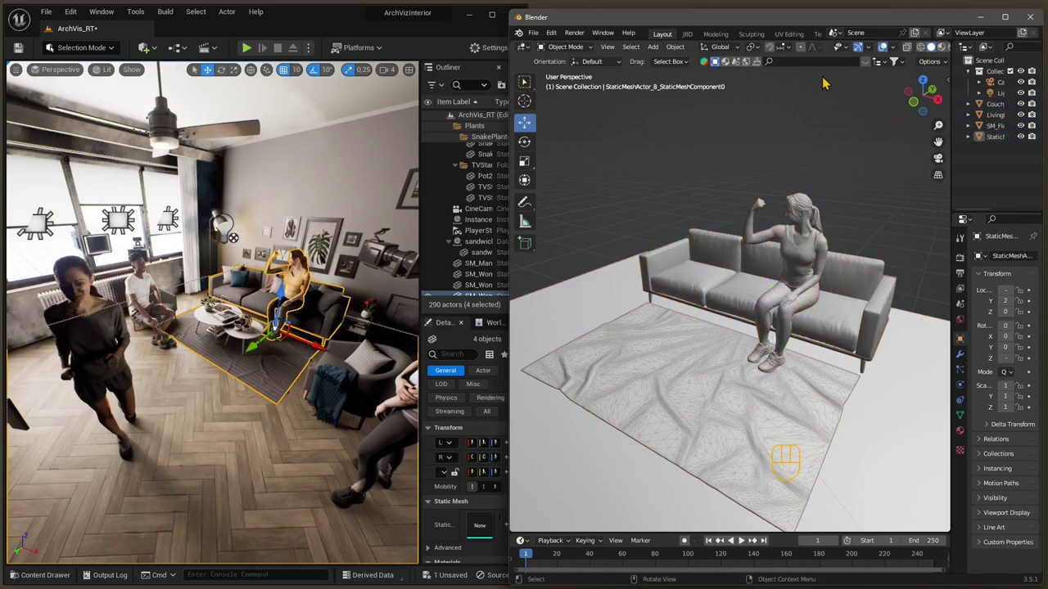
left_click(941, 47)
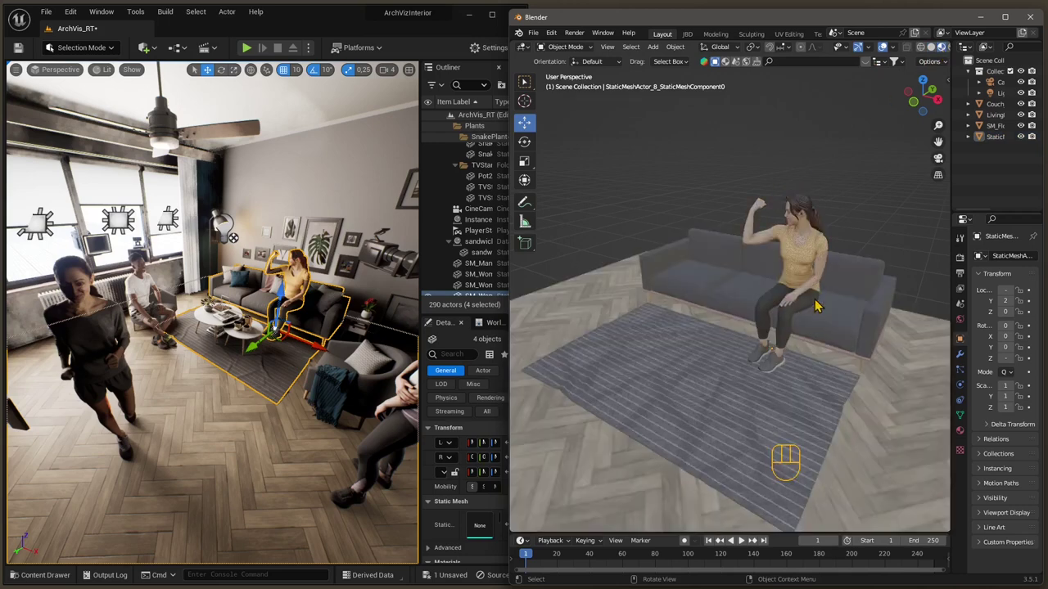
Compare the textured couch, floor, rug and seated woman in Blender with the originals in Unreal Editor.
right_click_drag(246, 368, 213, 369)
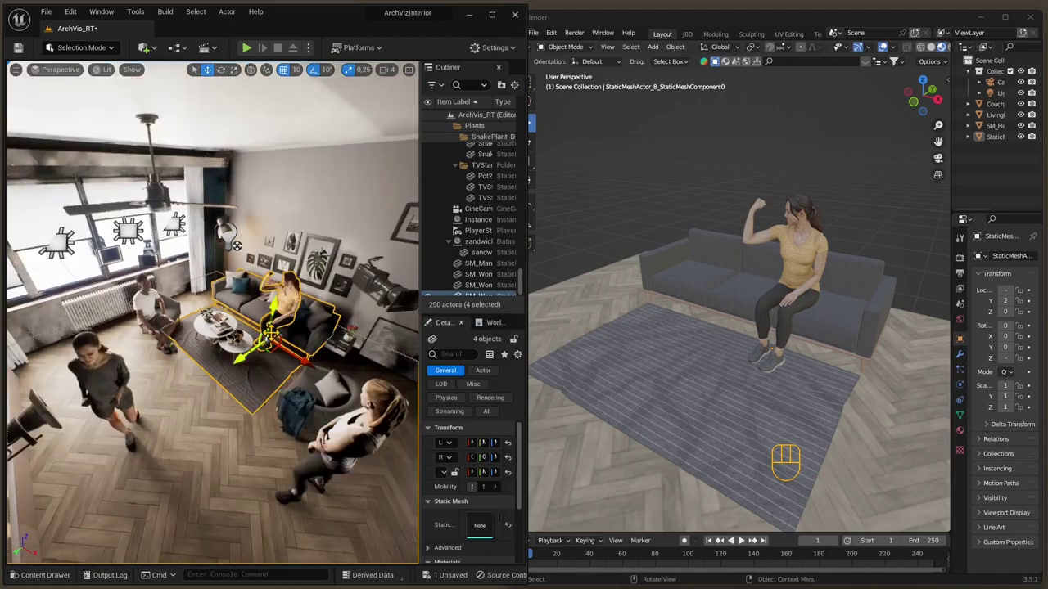
left_click(794, 374)
left_click(744, 282)
left_click(778, 454)
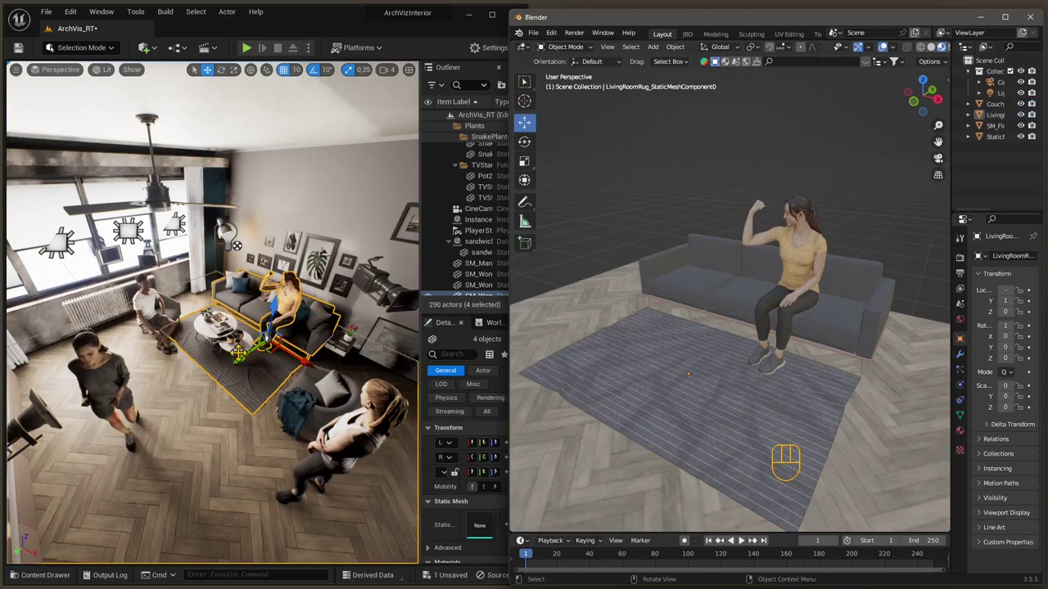
right_click_drag(238, 354, 267, 375)
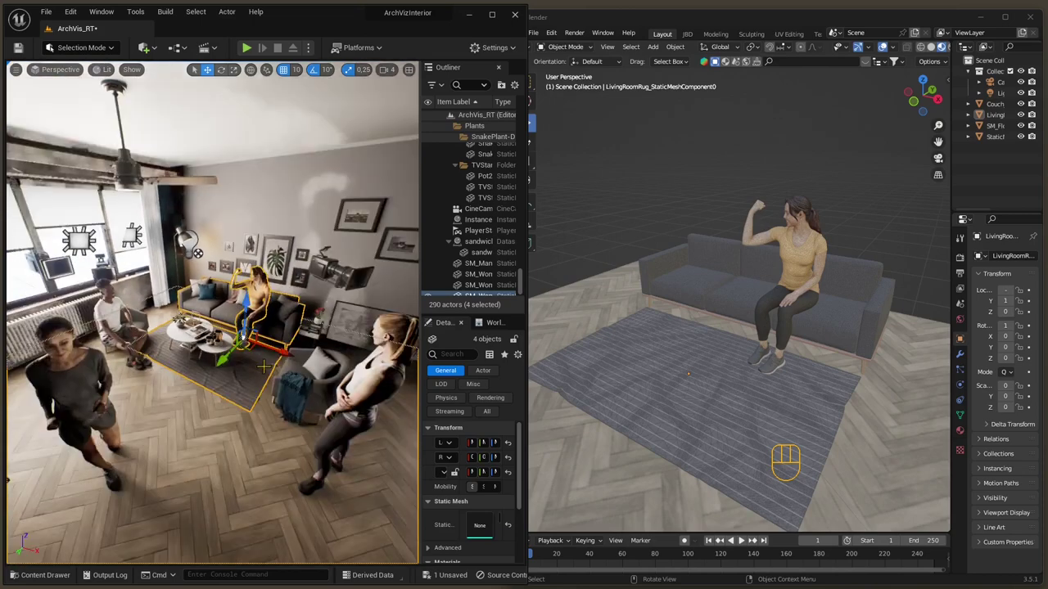
Maximize the Blender window and frame the couch and seated woman closely in the rendered view.
left_click(632, 248)
middle_click_drag(756, 345, 739, 398)
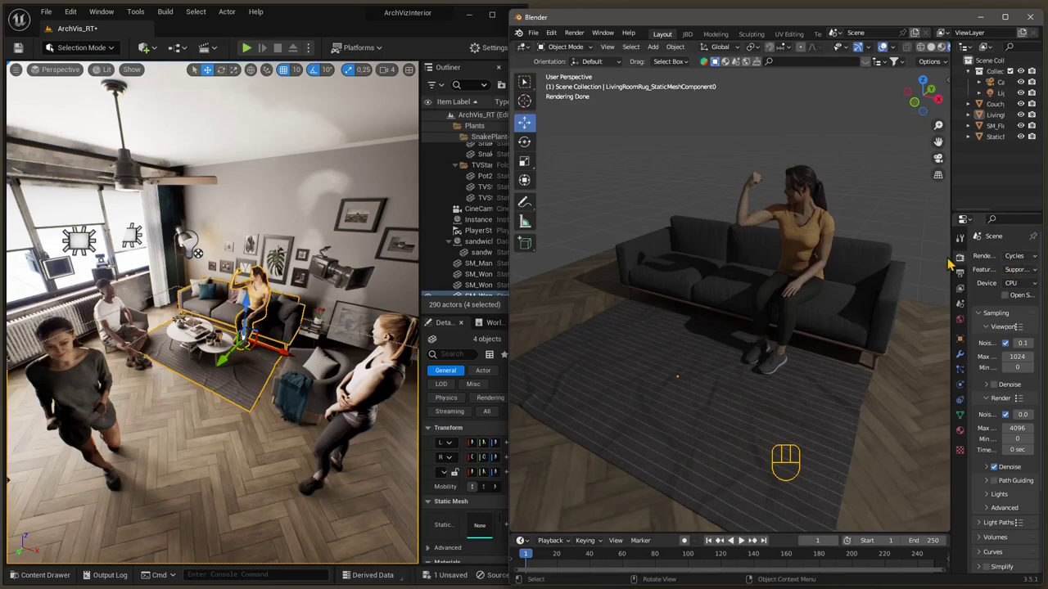
left_click(1005, 17)
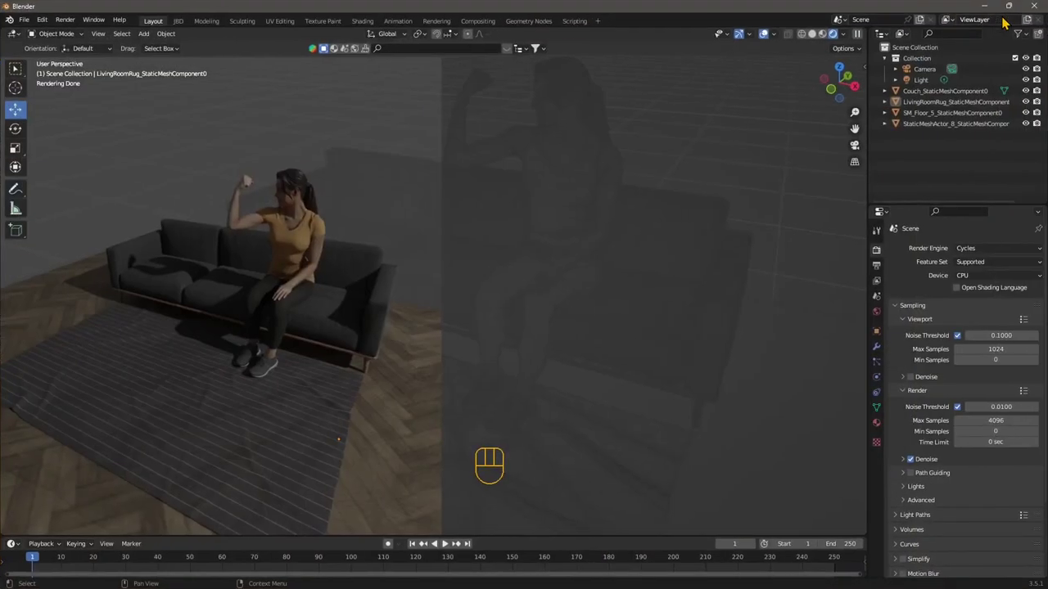
middle_click_drag(539, 190, 557, 354)
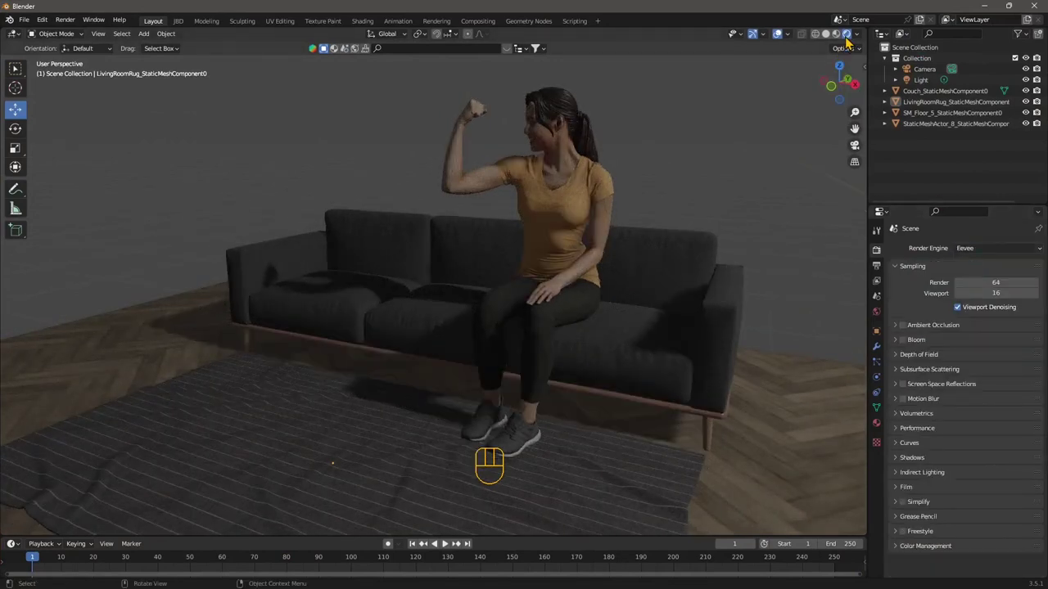
Set the render engine to Cycles and hide the viewport overlays.
left_click(968, 248)
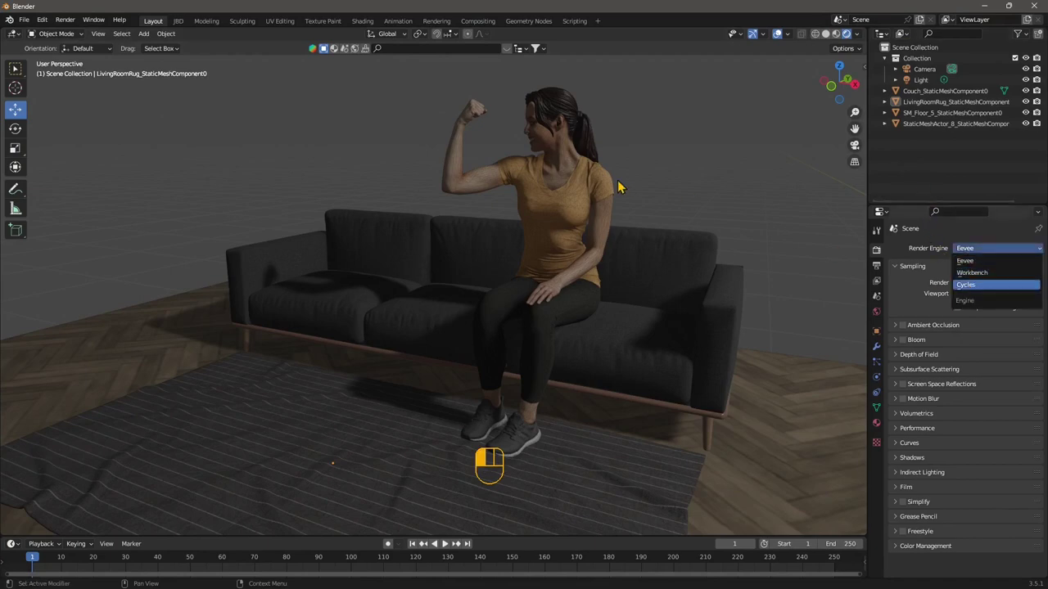
key("Return")
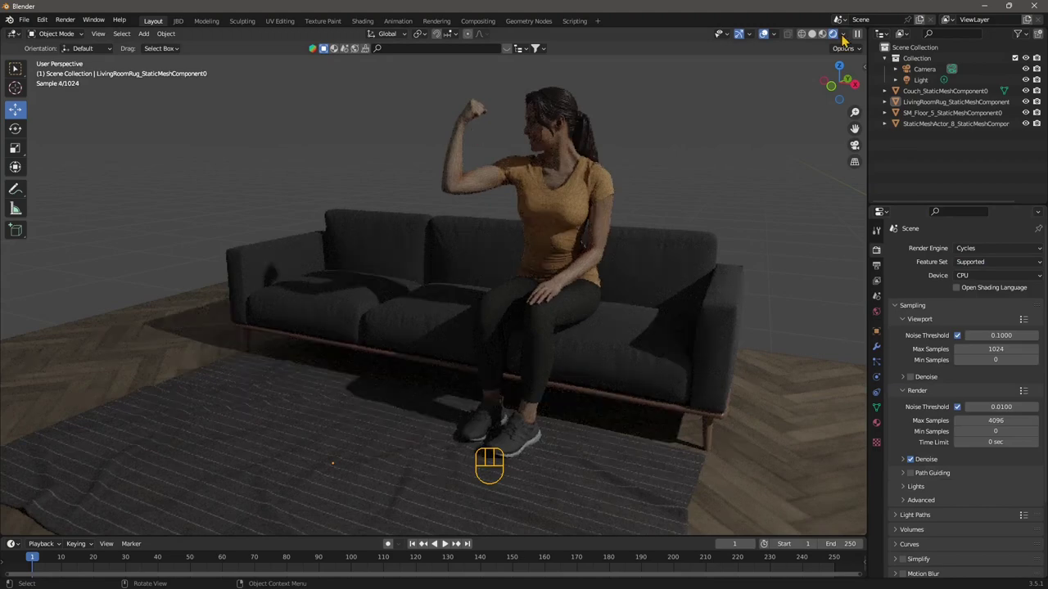
left_click(772, 34)
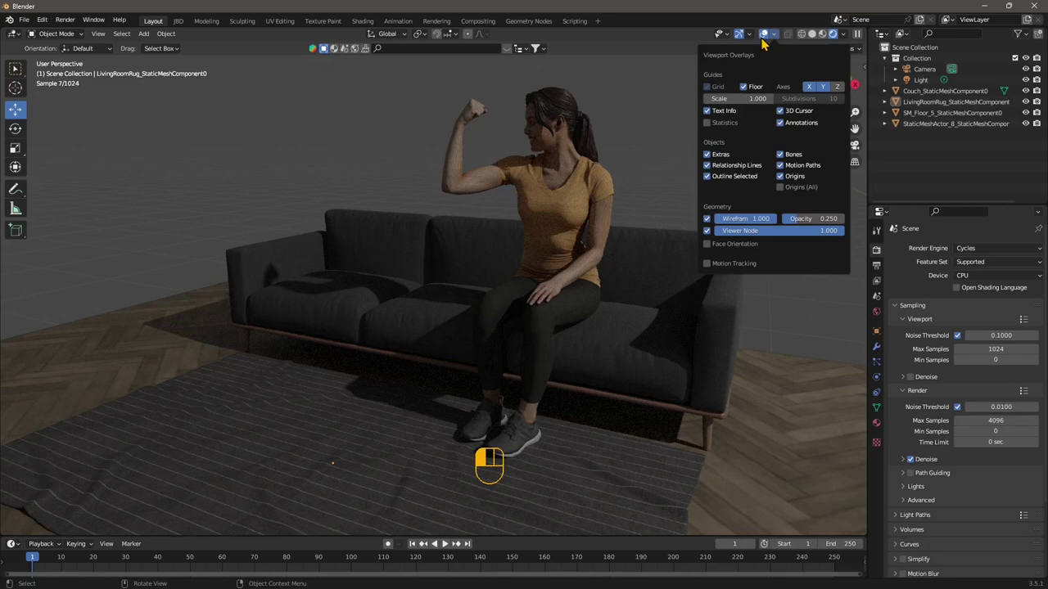
left_click(762, 34)
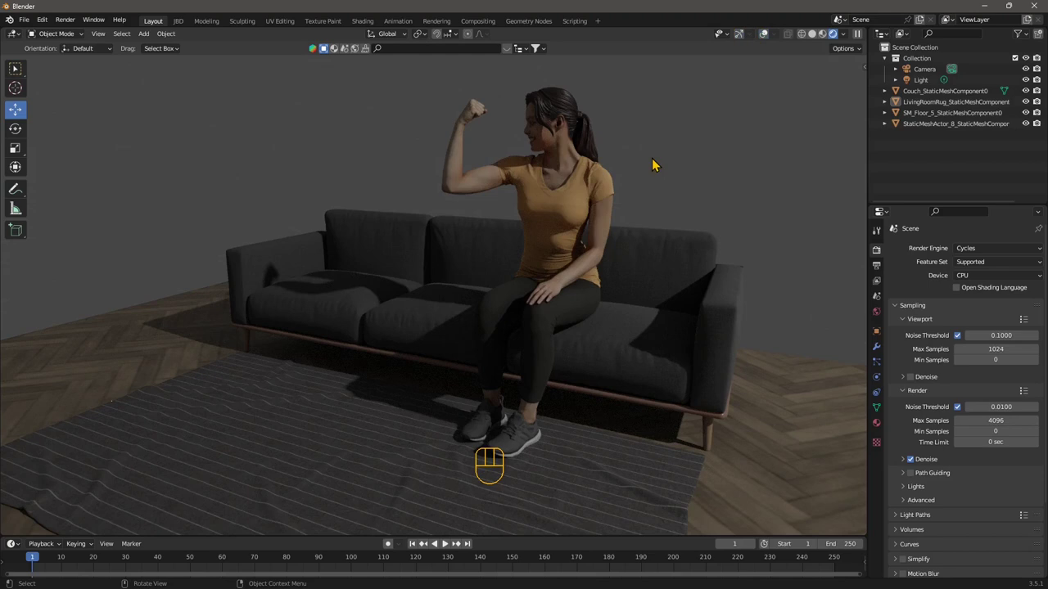
Select the scene's light, then disable Scene Lights and Scene World for the rendered viewport so the built-in HDRI lights it.
left_click(920, 79)
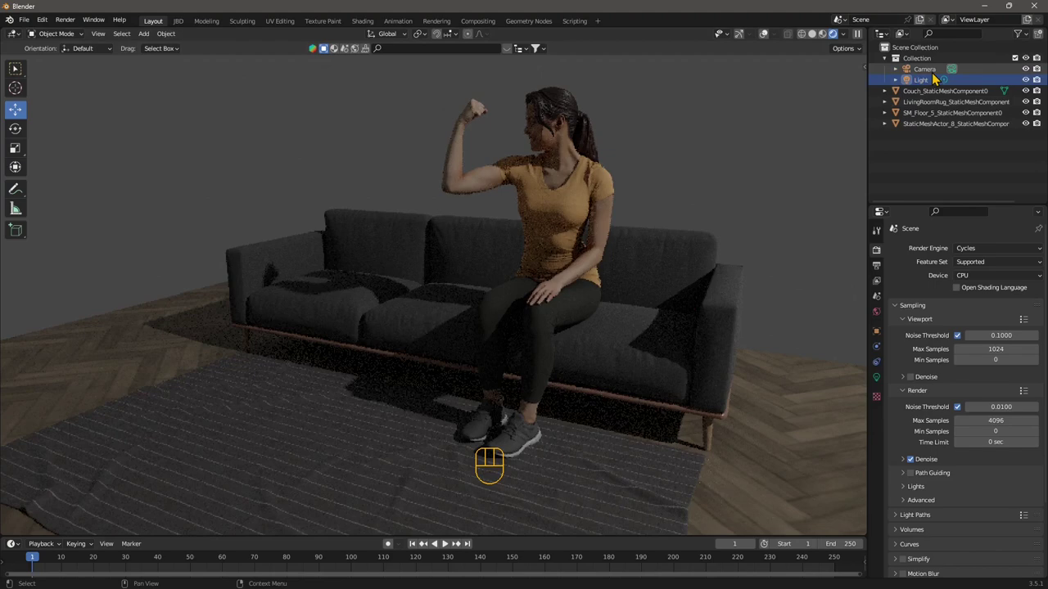
left_click(843, 33)
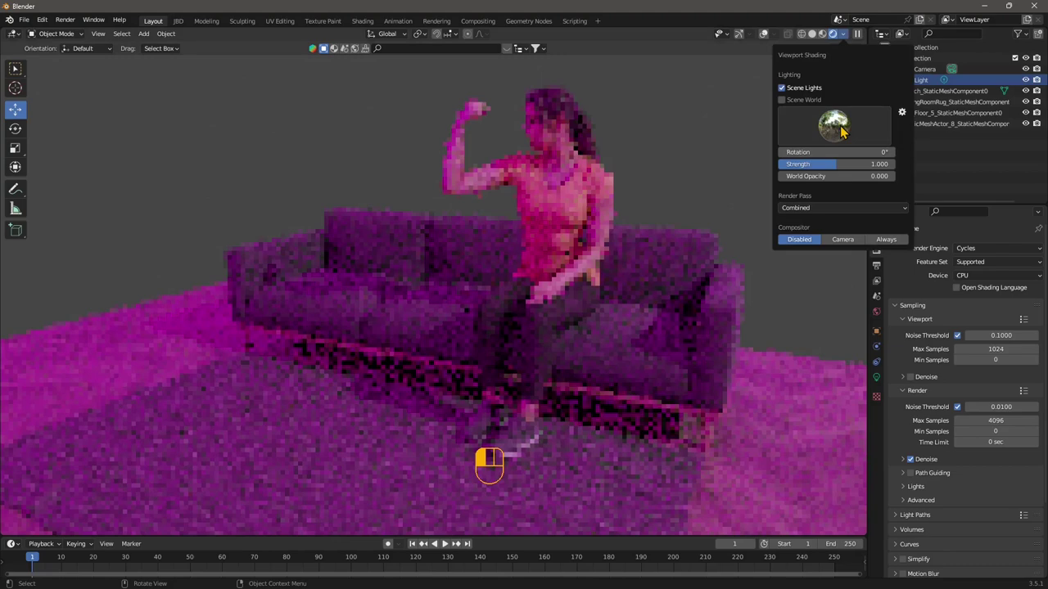
left_click(782, 89)
left_click(782, 88)
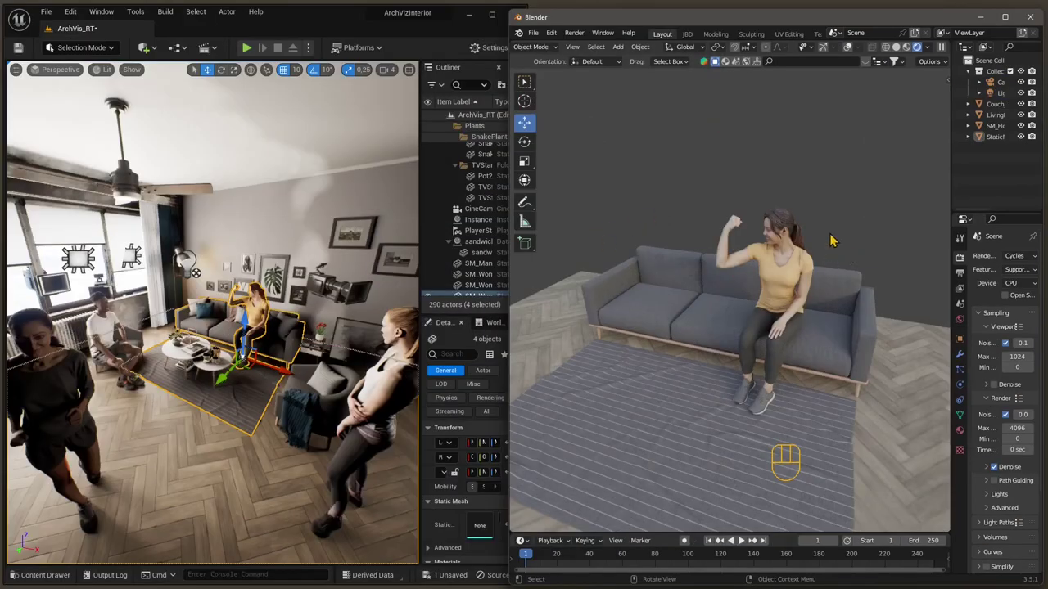
Lower the viewport HDRI strength to 0.491 and switch the environment to the indoor room HDRI.
left_click(927, 47)
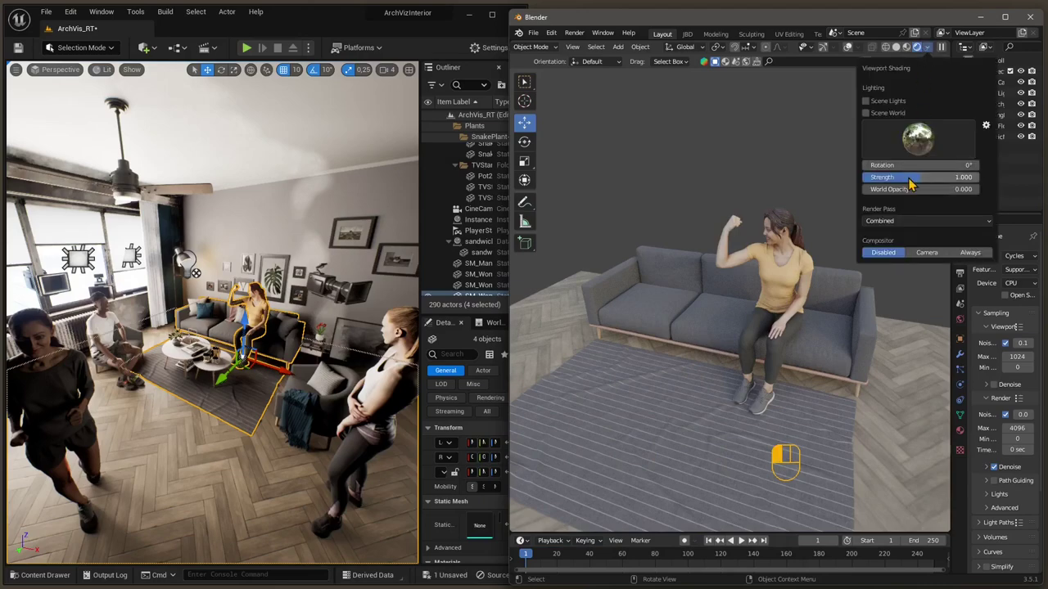
left_click_drag(922, 177, 897, 189)
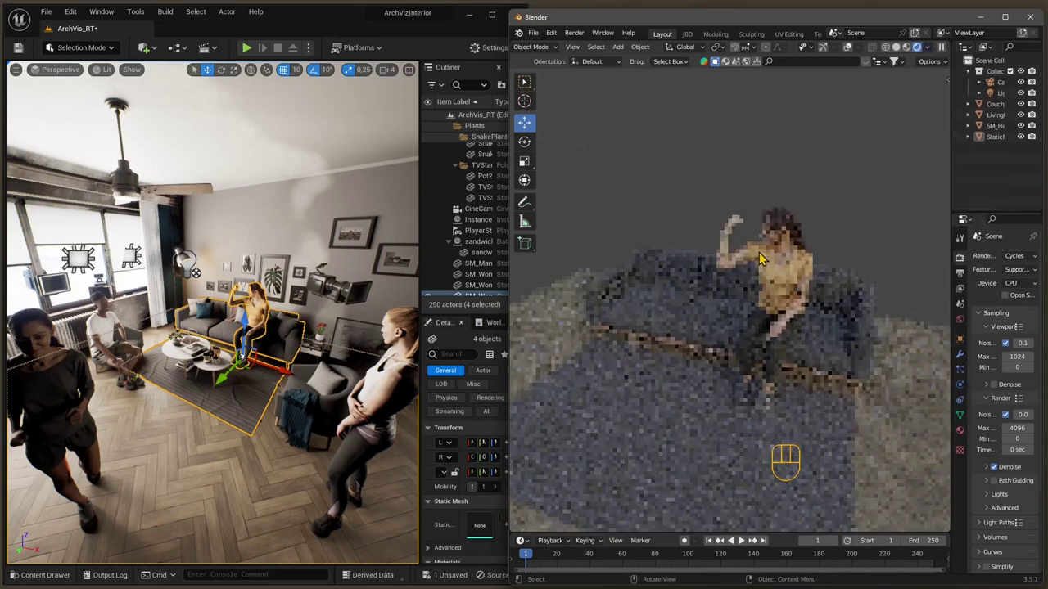
left_click(928, 47)
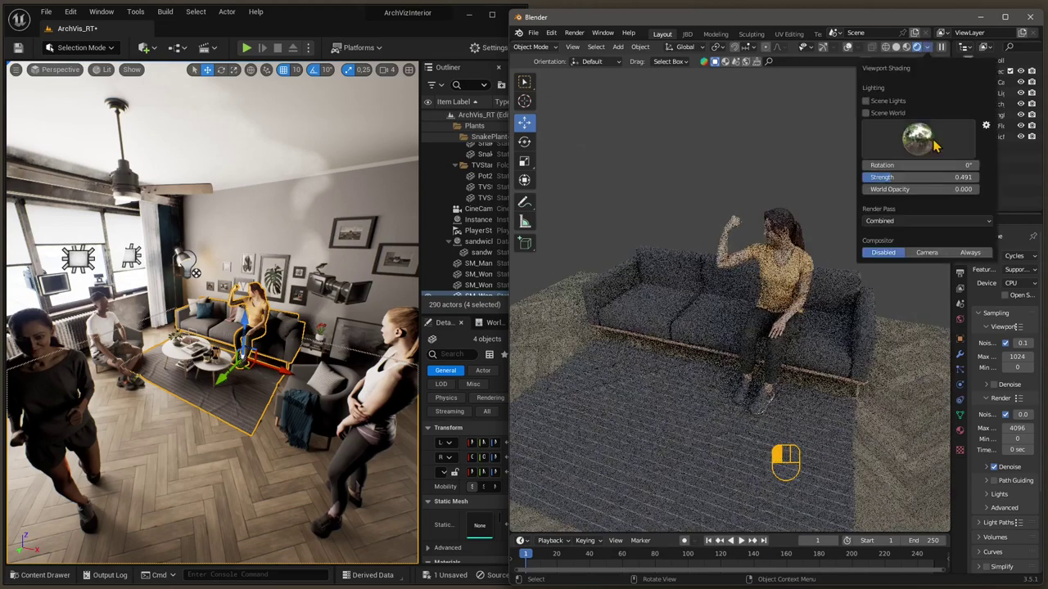
left_click(933, 144)
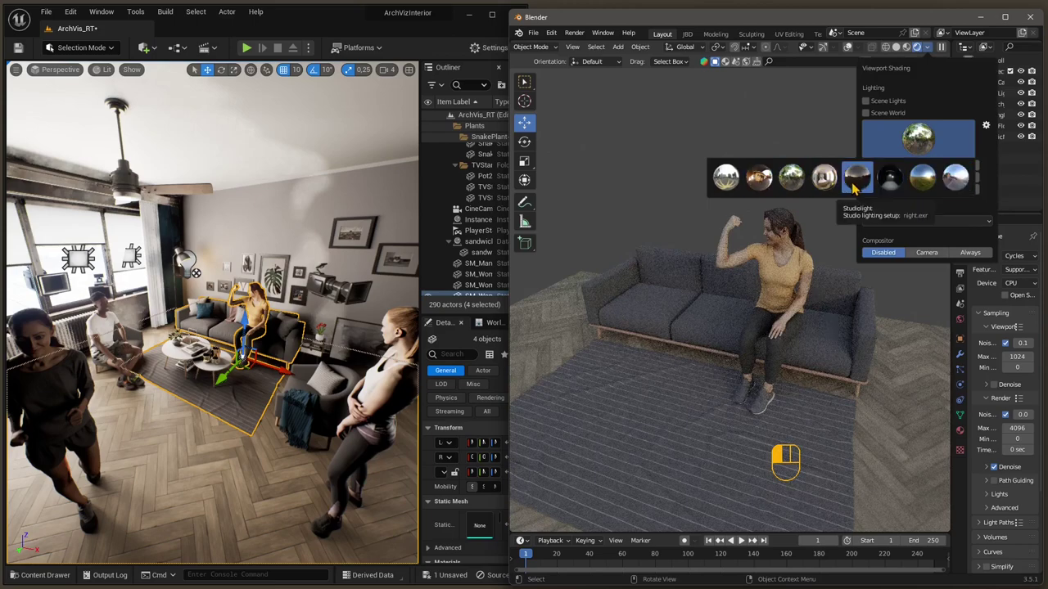
left_click(822, 186)
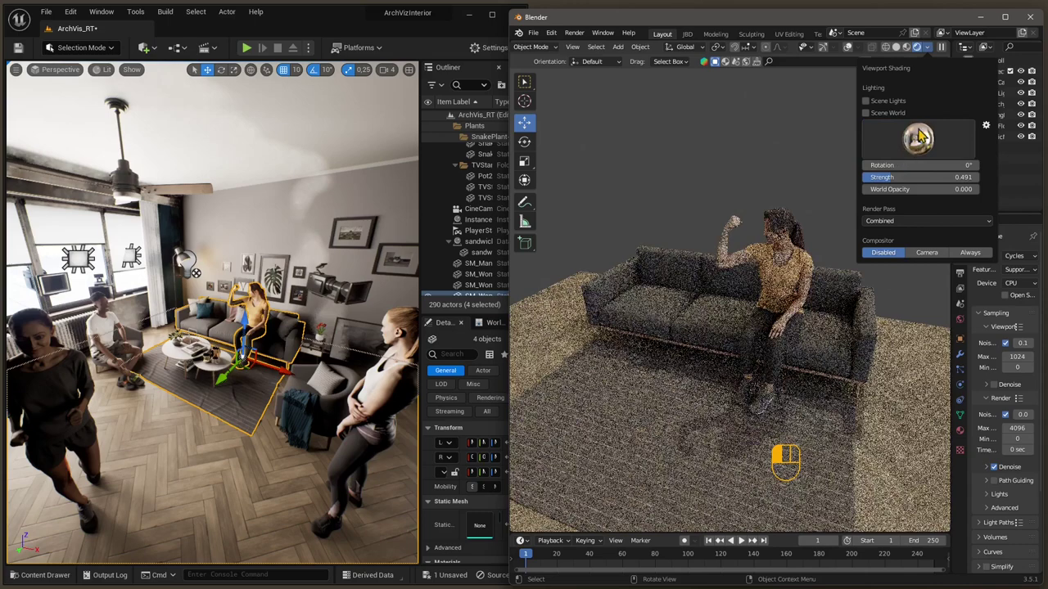
Set the viewport HDRI strength to 0.370 and rotate the environment to change the light direction.
left_click_drag(893, 181, 884, 182)
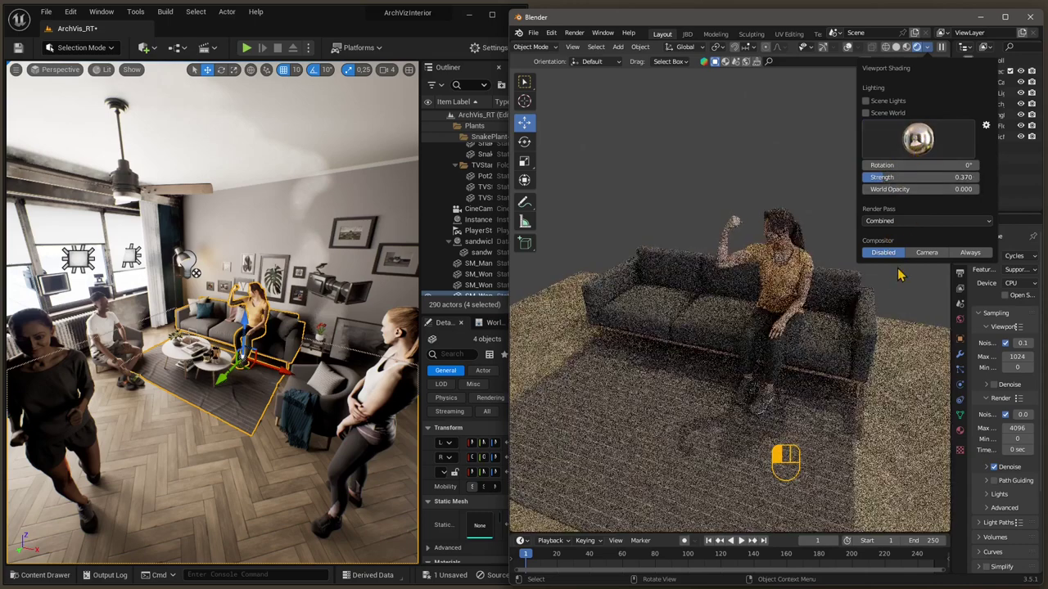
left_click(925, 49)
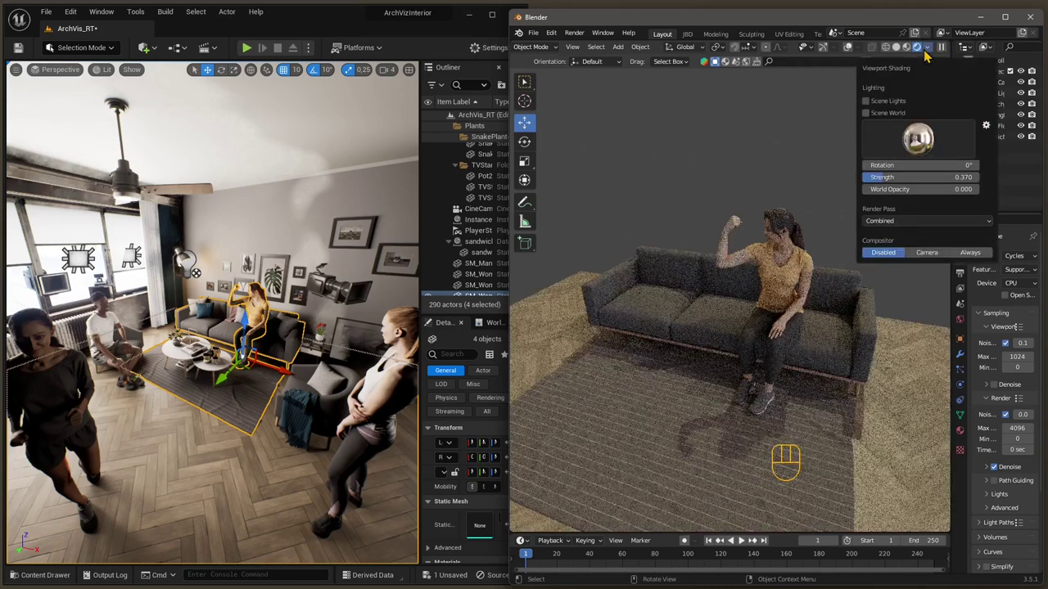
mouse_move(915, 166)
left_mouse_down()
mouse_move(969, 165)
mouse_move(876, 164)
left_mouse_up()
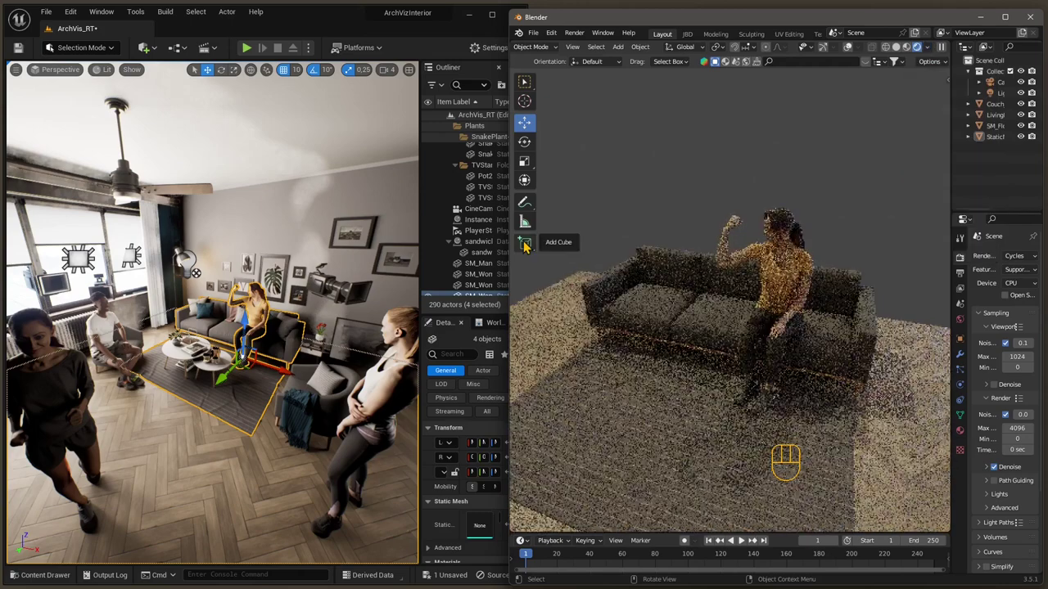